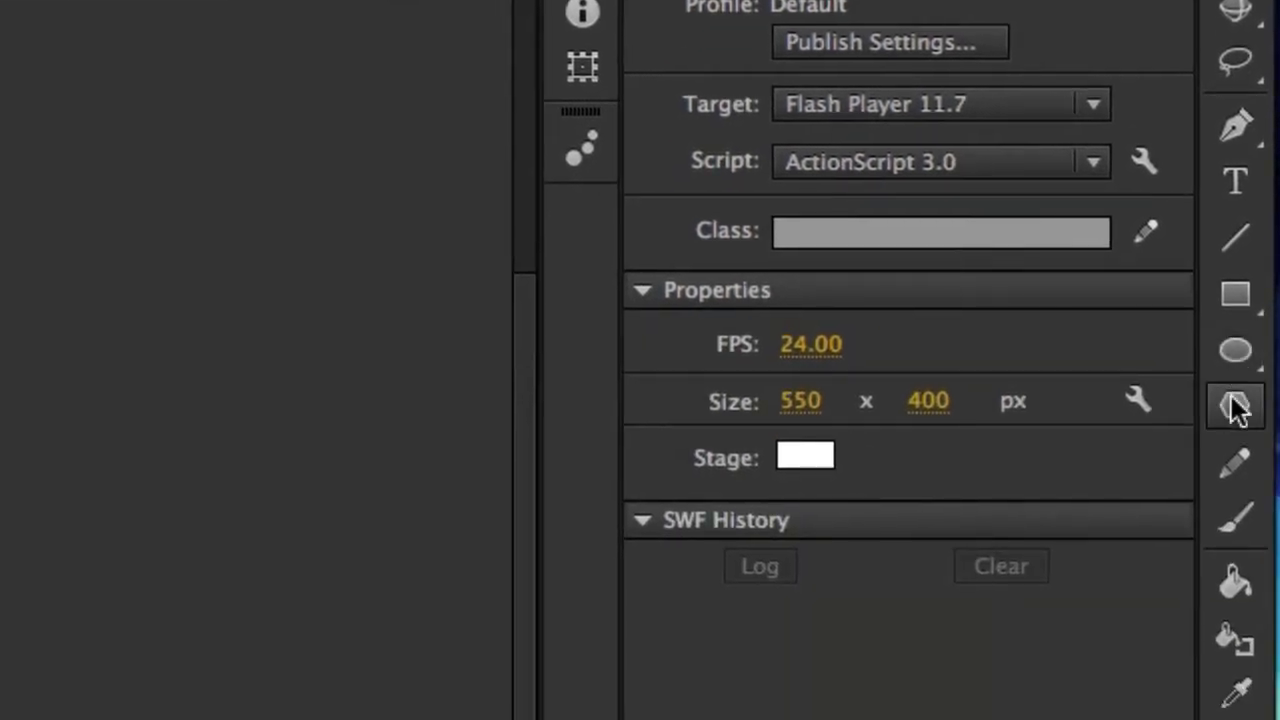
Draw an oval about 186 by 194 px on the stage's left half, with a black #000000 stroke and white-to-black linear gradient fill.
{"action": "left_click", "coordinate": [1236, 422]}
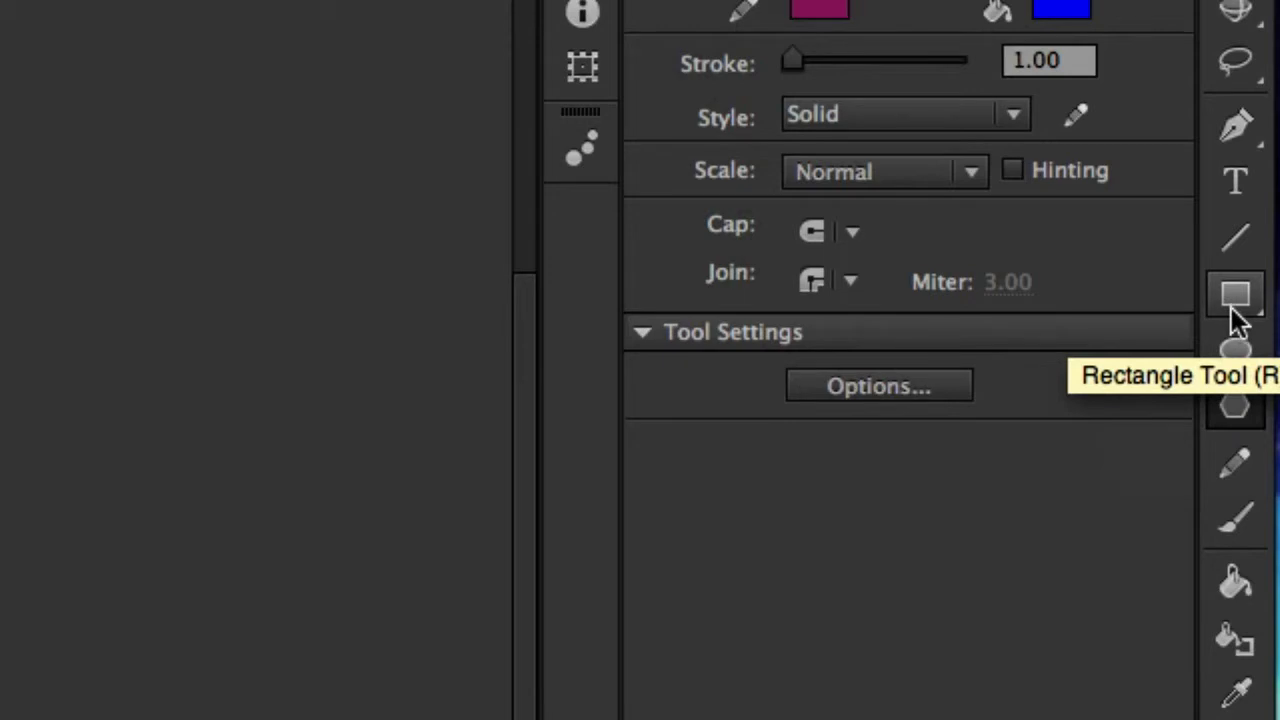
{"action": "left_click", "coordinate": [1236, 355]}
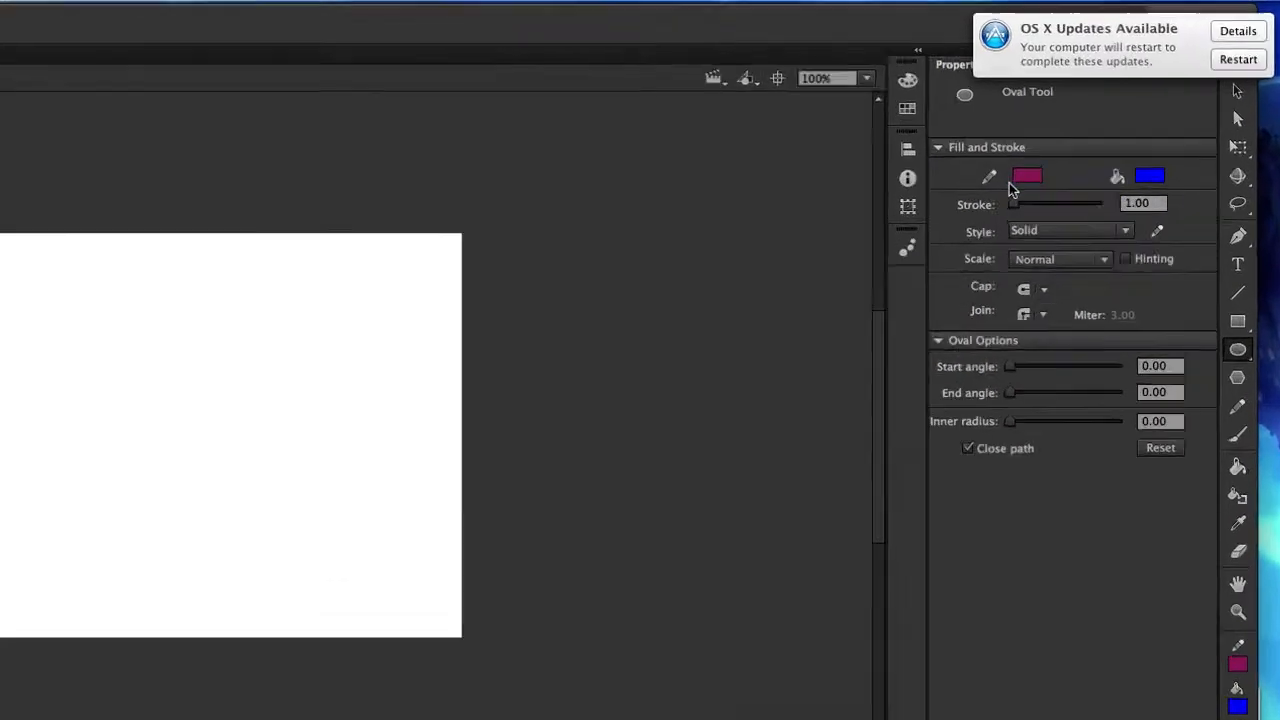
{"action": "left_click", "coordinate": [1063, 162]}
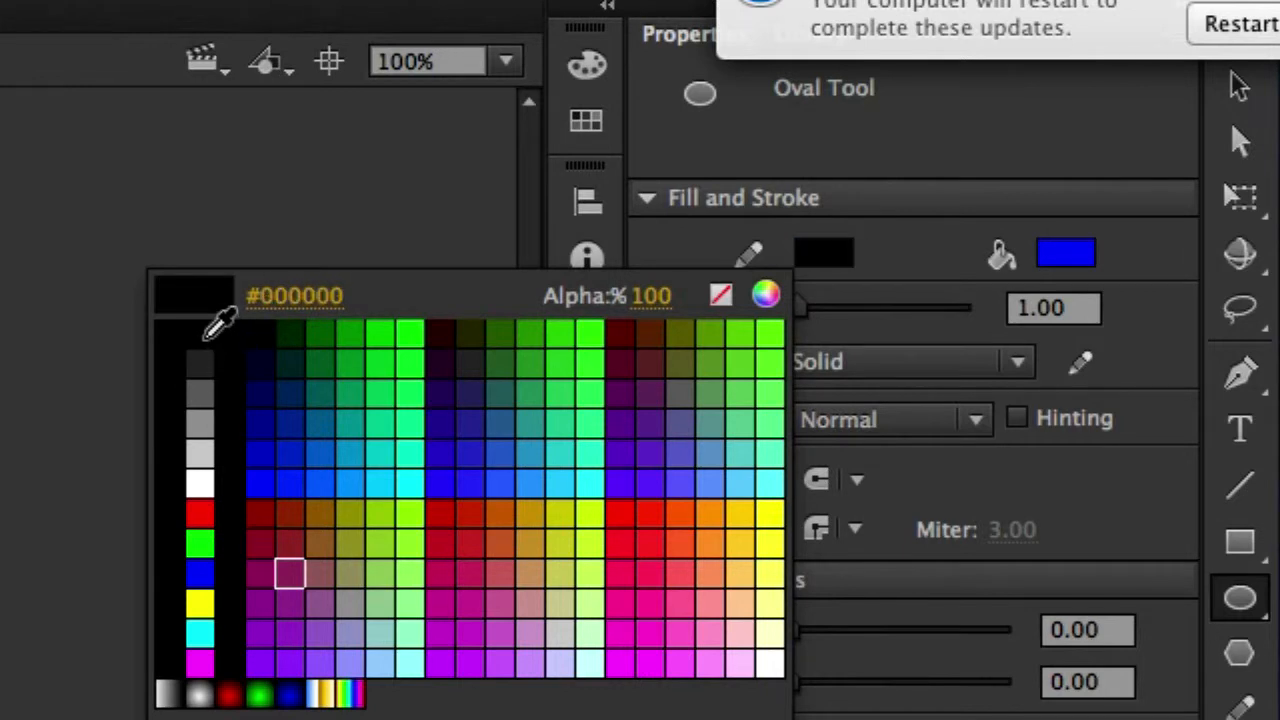
{"action": "left_click", "coordinate": [216, 323]}
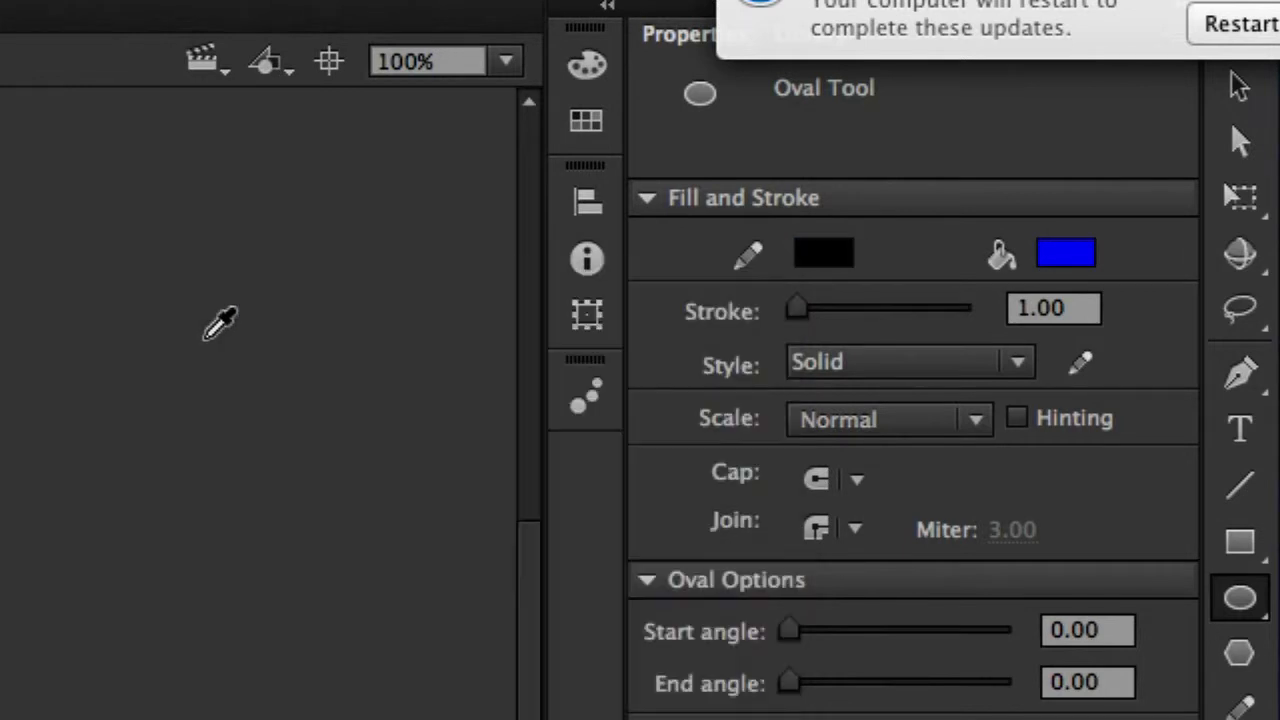
{"action": "left_click", "coordinate": [1086, 256]}
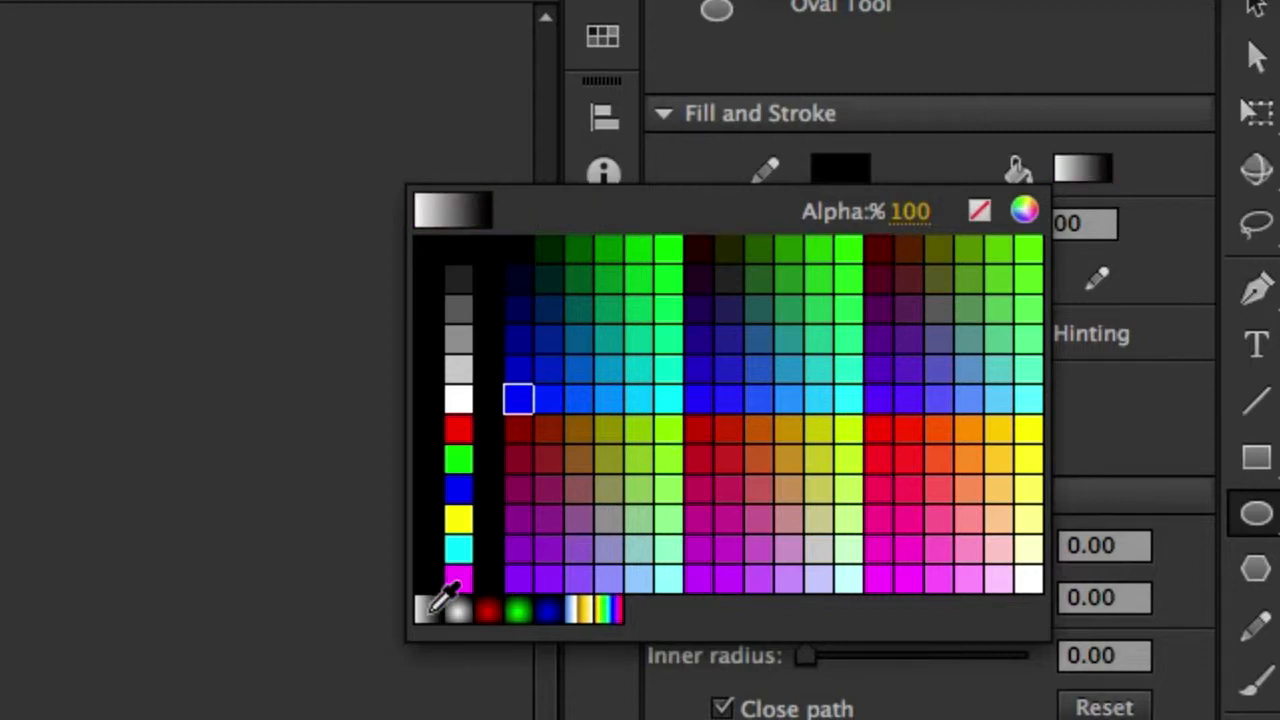
{"action": "left_click", "coordinate": [430, 607]}
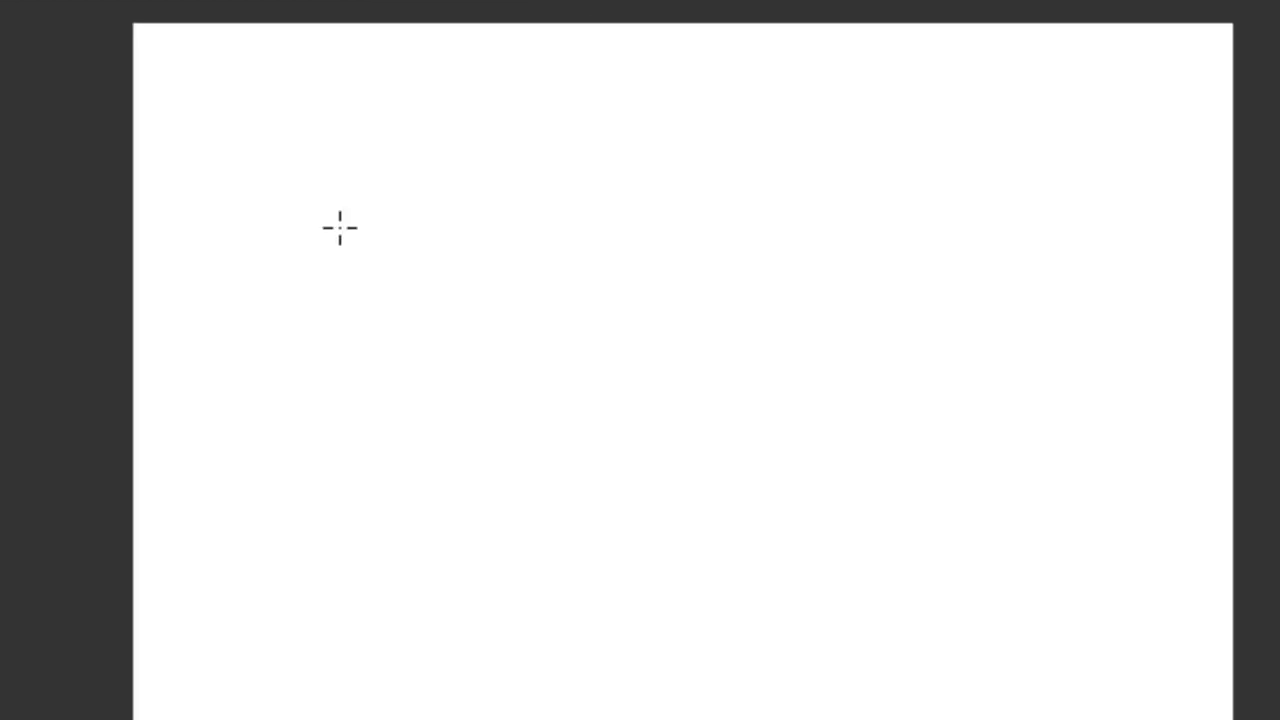
{"action": "left_click_drag", "start_coordinate": [340, 228], "coordinate": [711, 615]}
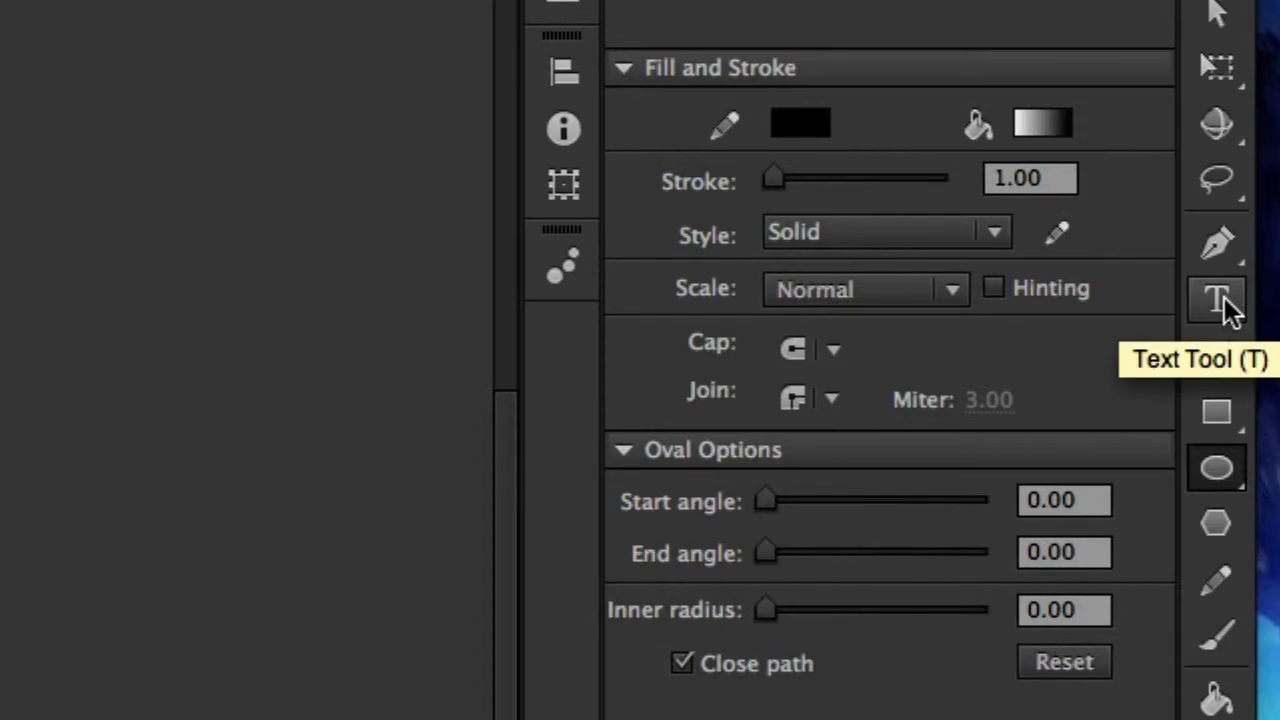
Set up the Text tool with the Comix Loud font at 30 pt in red #CC0000.
{"action": "left_click", "coordinate": [1218, 300]}
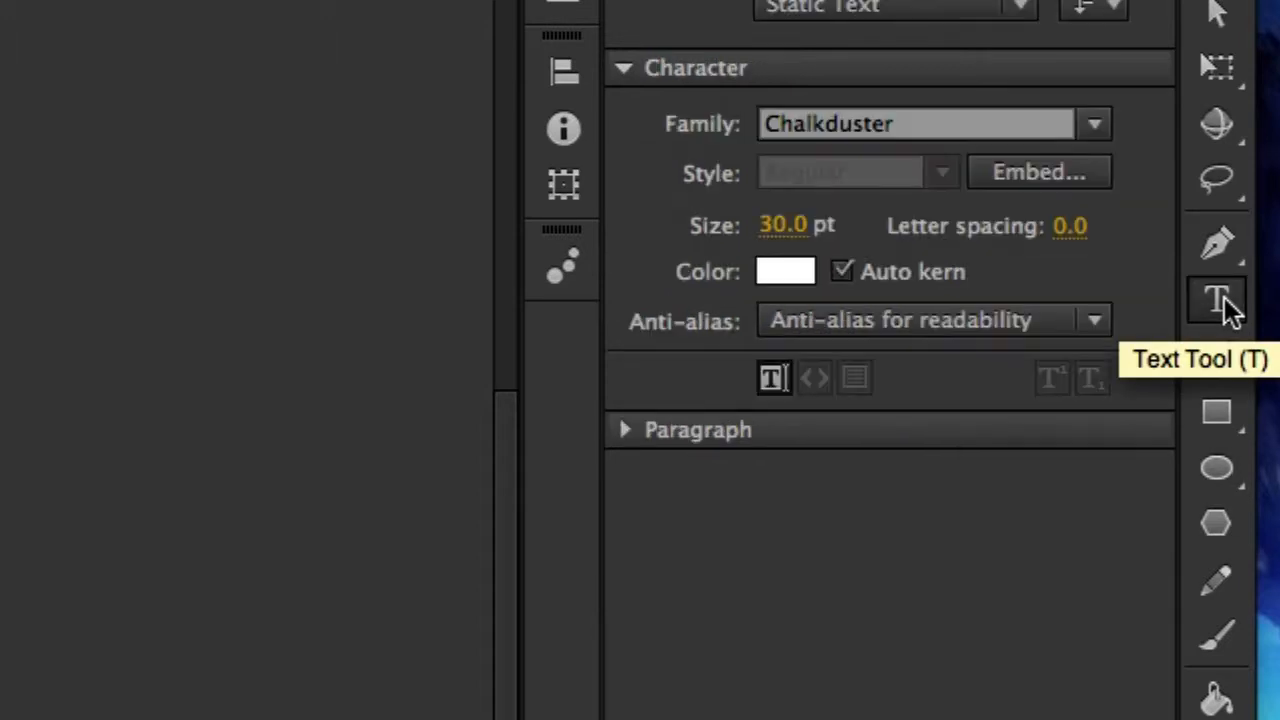
{"action": "left_click", "coordinate": [1096, 125]}
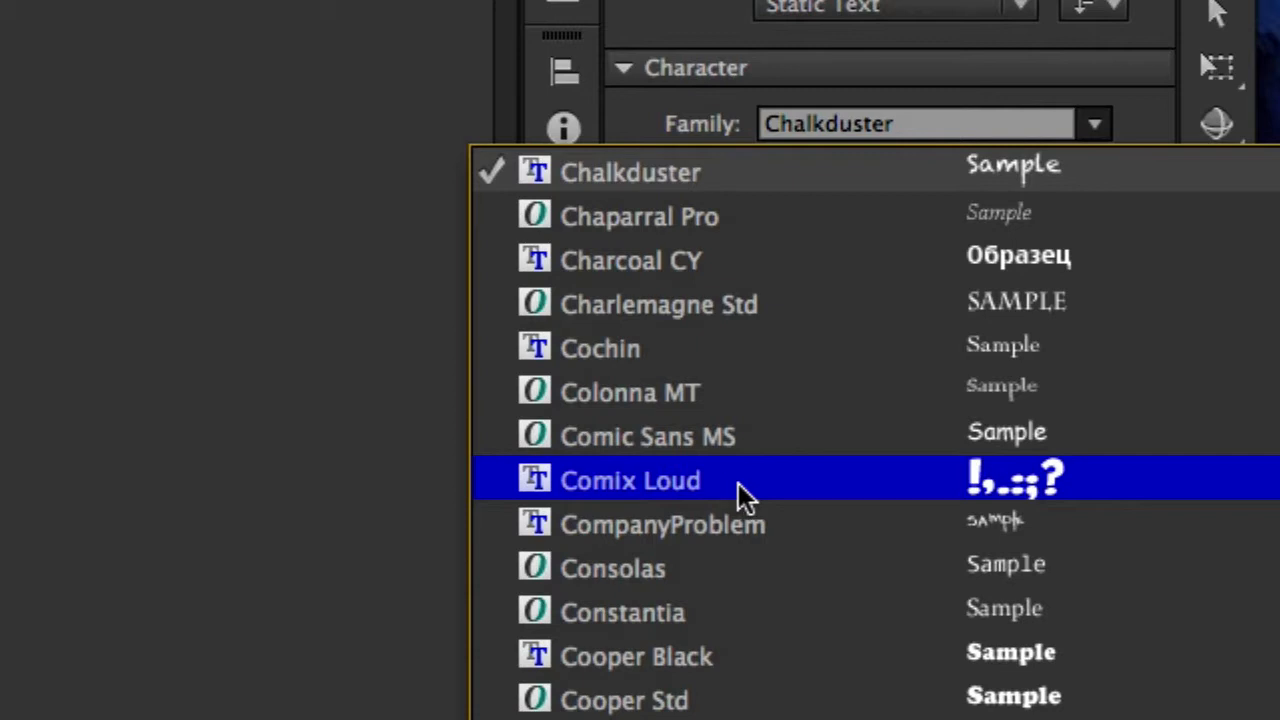
{"action": "left_click", "coordinate": [740, 494]}
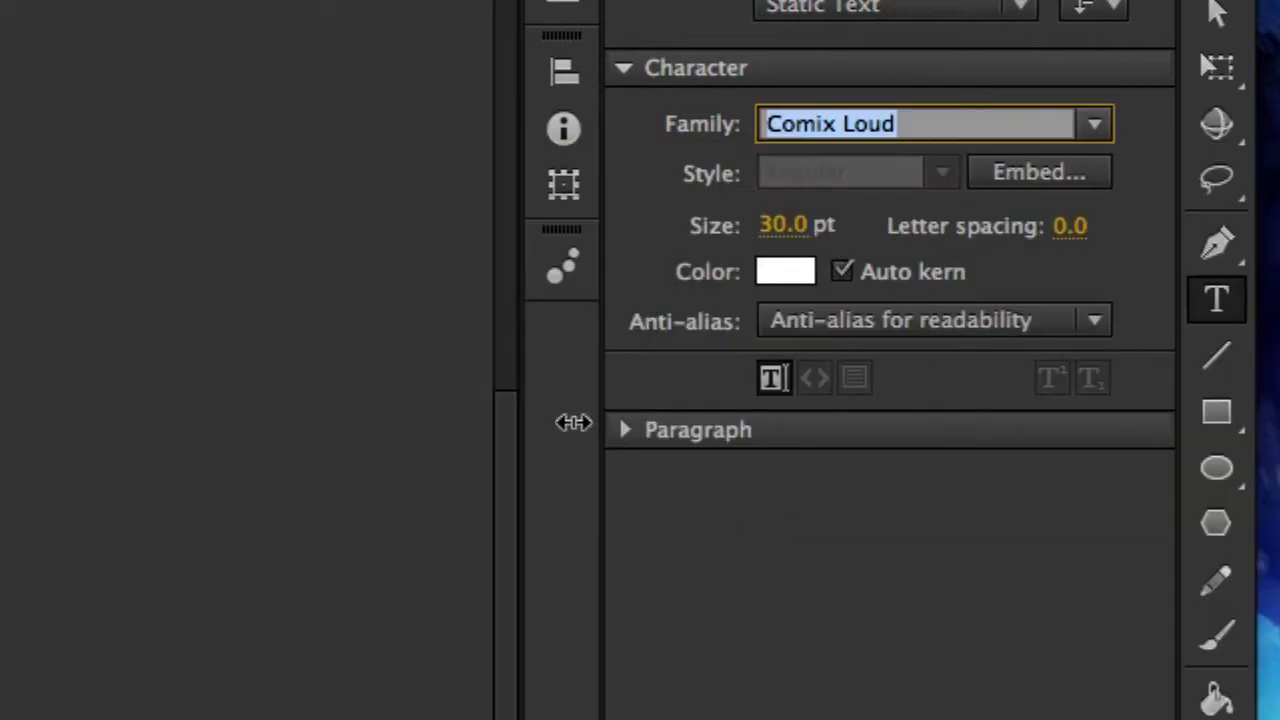
{"action": "left_click", "coordinate": [790, 285]}
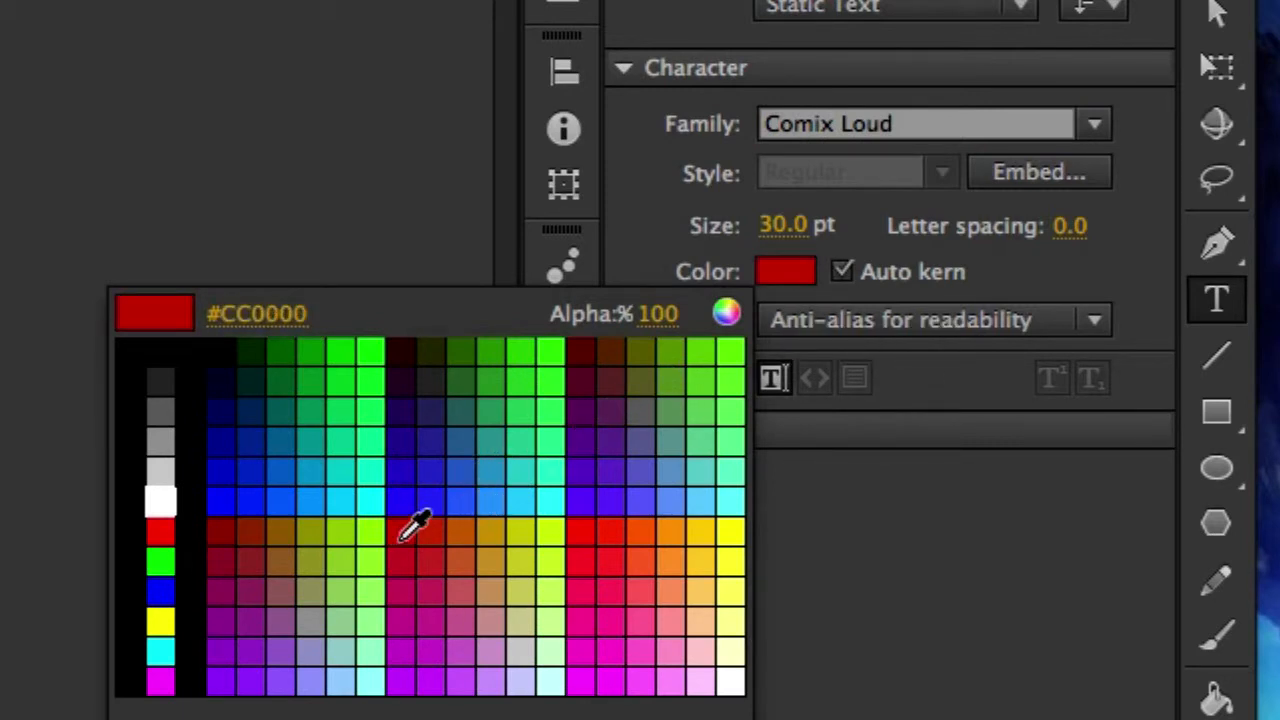
{"action": "left_click", "coordinate": [400, 538]}
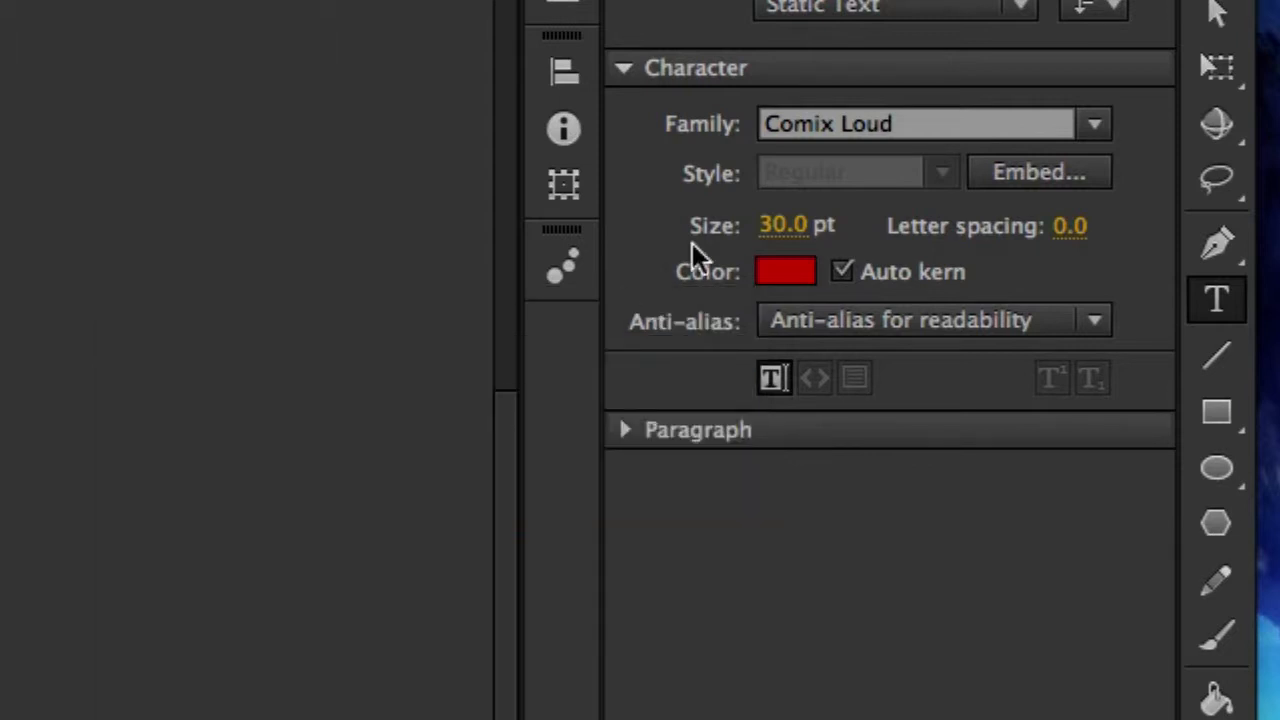
{"action": "left_click", "coordinate": [784, 228]}
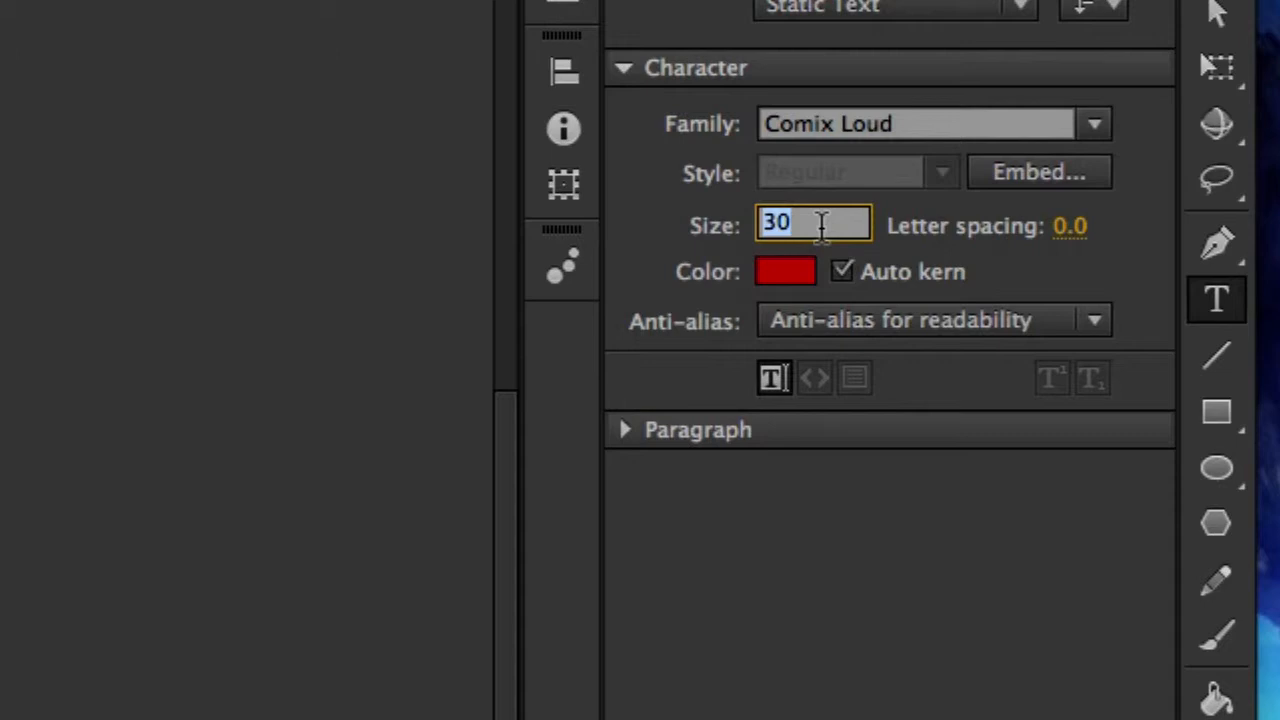
{"action": "left_click", "coordinate": [820, 225]}
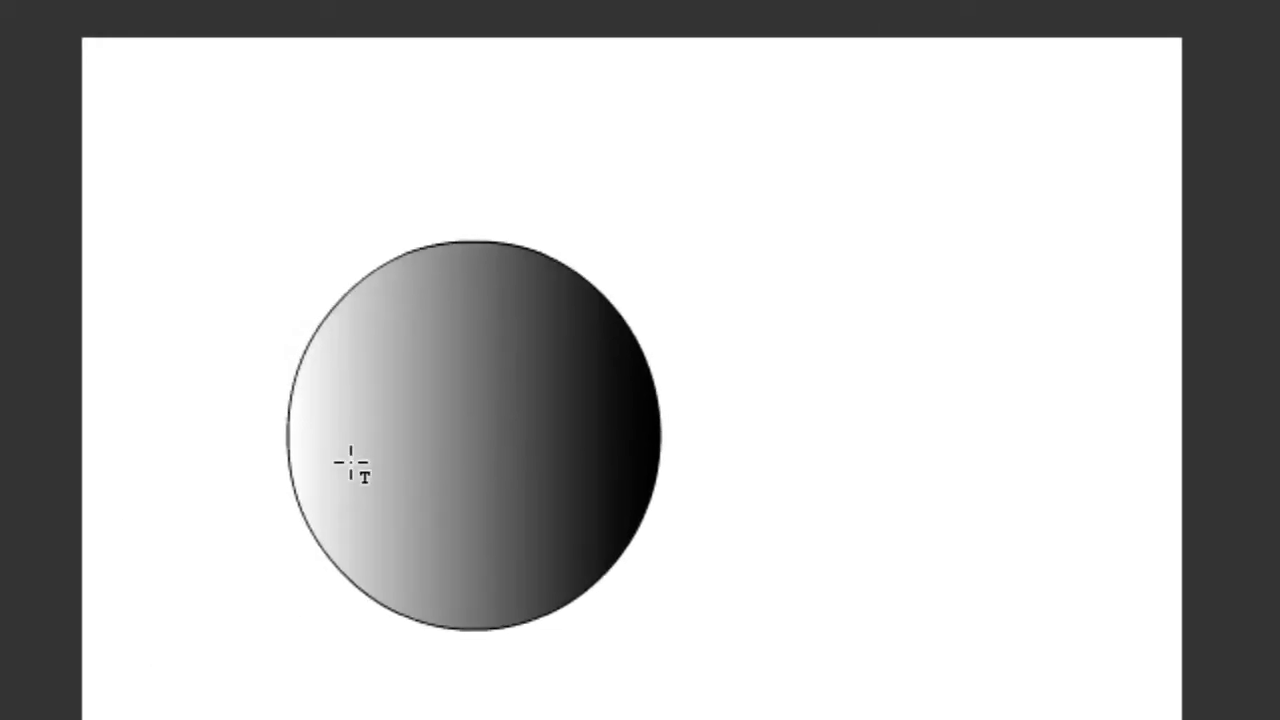
Add the text "LET'S ROLL" in capitals on two lines over the gradient circle.
{"action": "left_click", "coordinate": [356, 461]}
{"action": "type", "text": "Let's"}
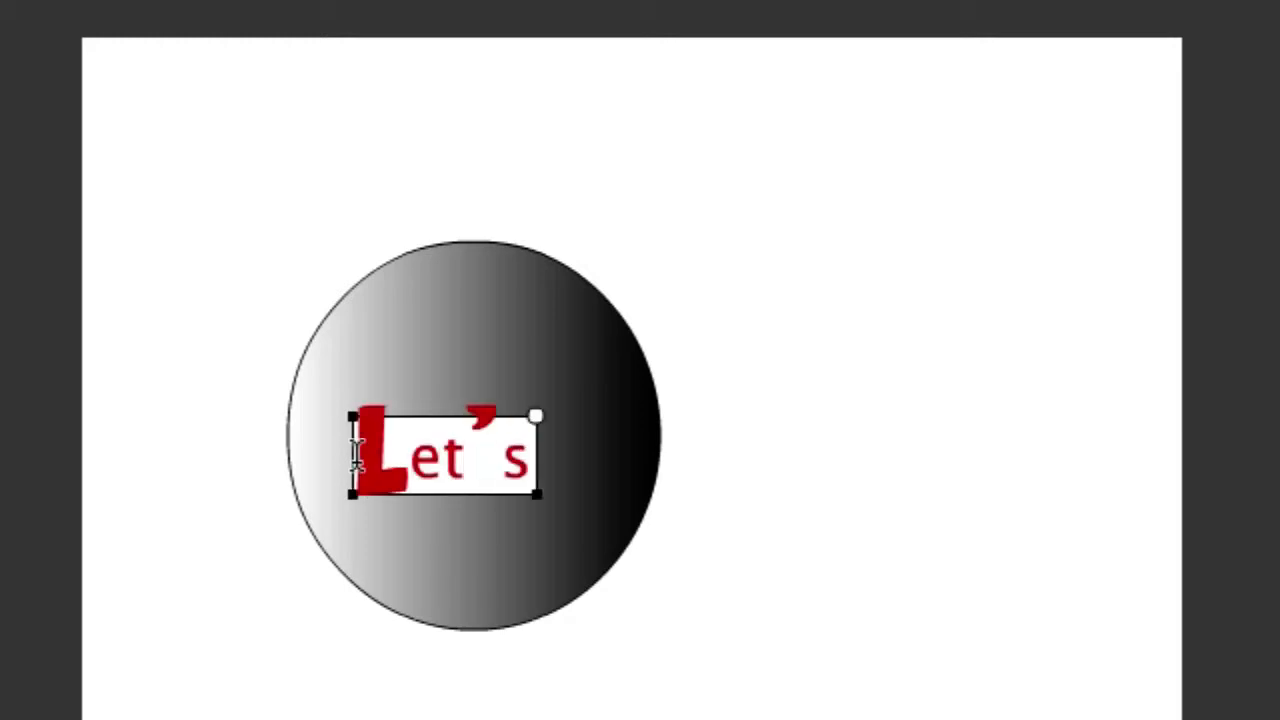
{"action": "key", "text": "BackSpace"}
{"action": "key", "text": "BackSpace"}
{"action": "key", "text": "BackSpace"}
{"action": "key", "text": "BackSpace"}
{"action": "type", "text": "ET"}
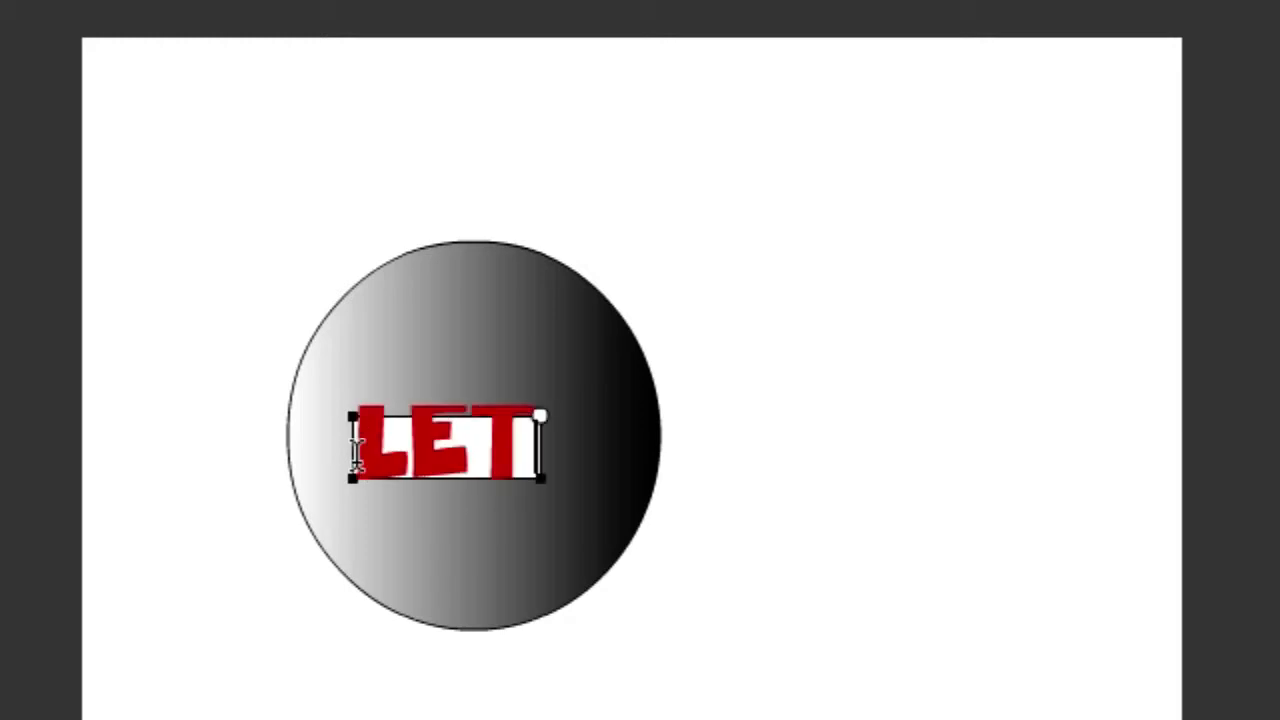
{"action": "type", "text": "'S"}
{"action": "key", "text": "Return"}
{"action": "type", "text": "ROL"}
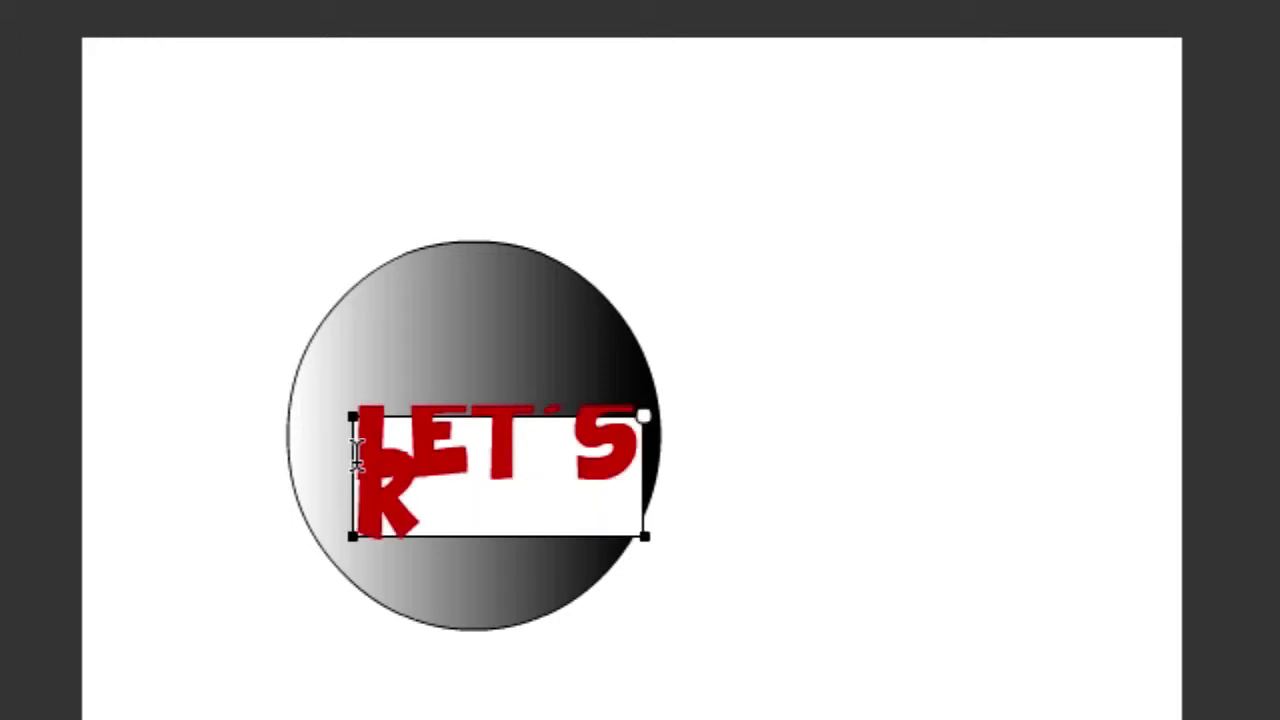
{"action": "type", "text": "L"}
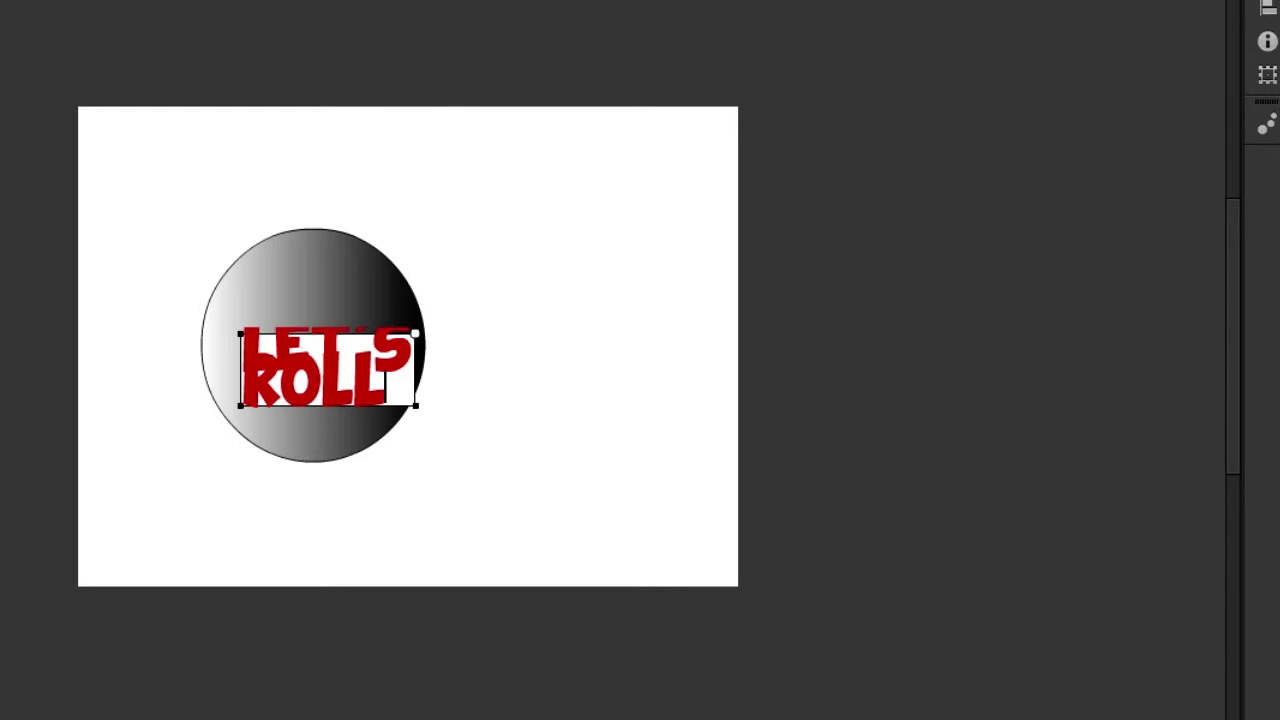
{"action": "key", "text": "Escape"}
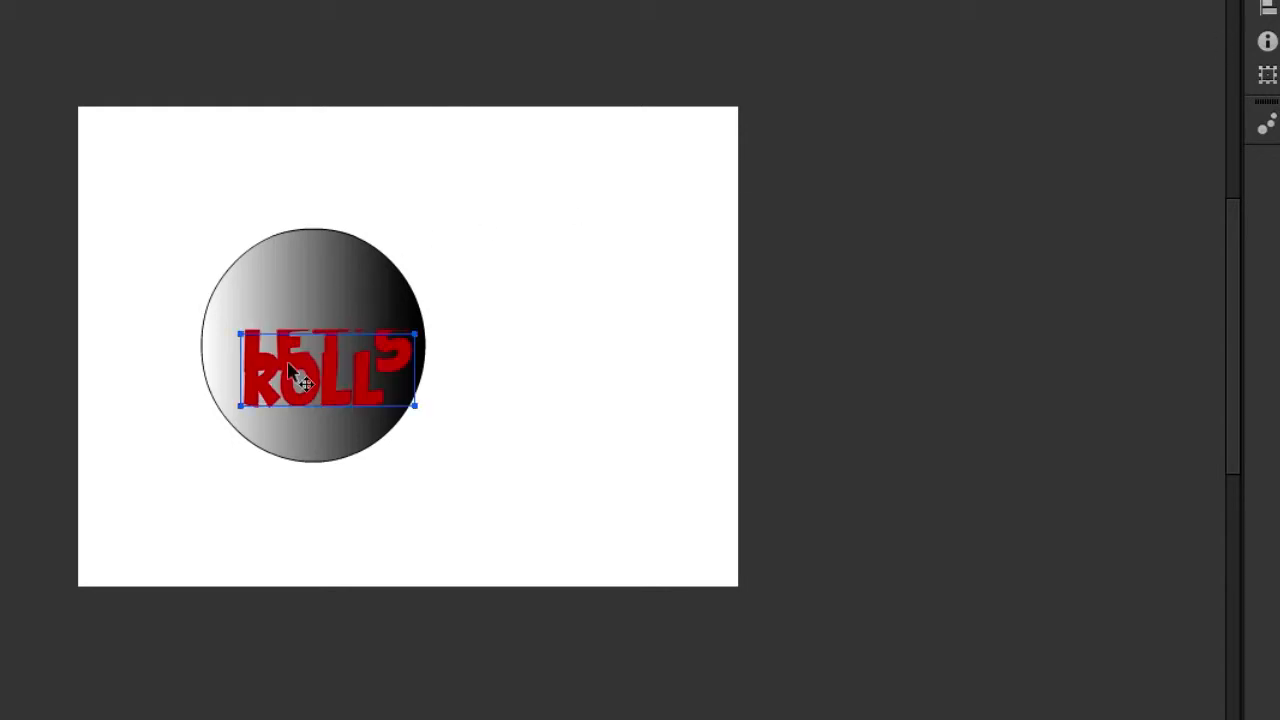
Reposition and resize the text box within the circle, and stretch the lettering slightly taller with Free Transform.
{"action": "mouse_move", "coordinate": [285, 368]}
{"action": "left_mouse_down"}
{"action": "mouse_move", "coordinate": [267, 332]}
{"action": "mouse_move", "coordinate": [274, 359]}
{"action": "left_mouse_up"}
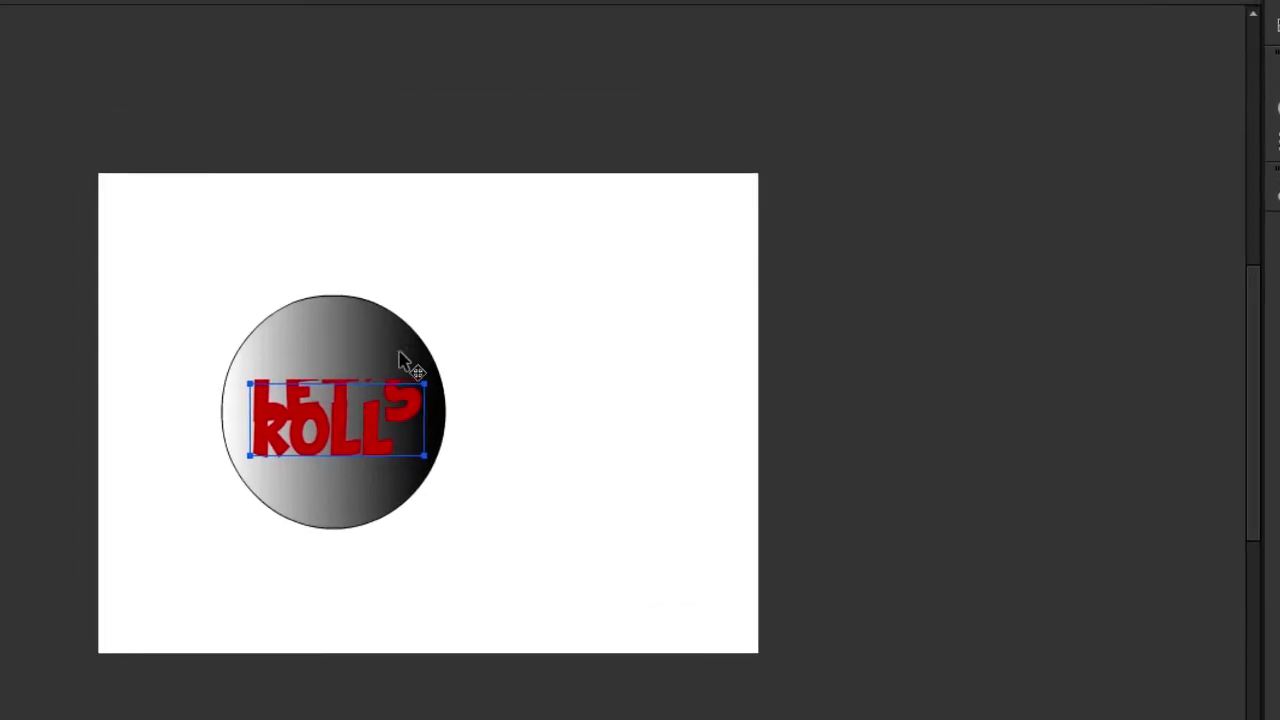
{"action": "left_click", "coordinate": [424, 380]}
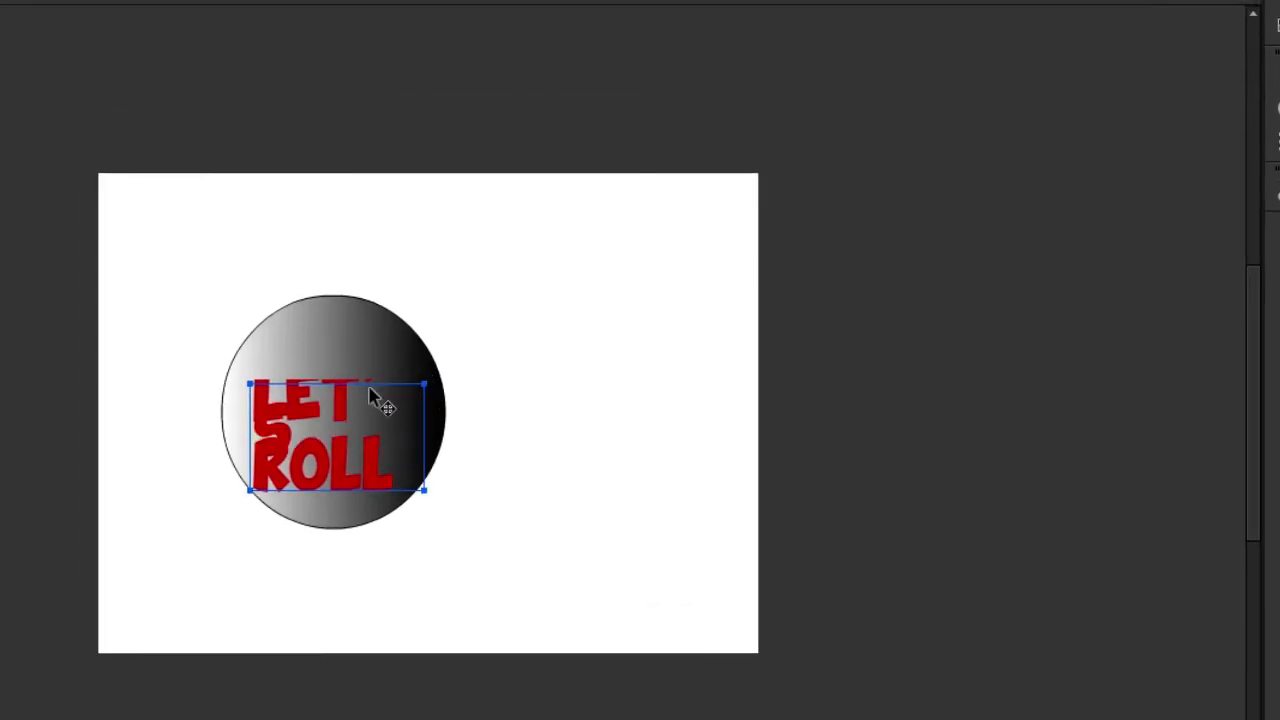
{"action": "left_click_drag", "start_coordinate": [250, 383], "coordinate": [335, 372]}
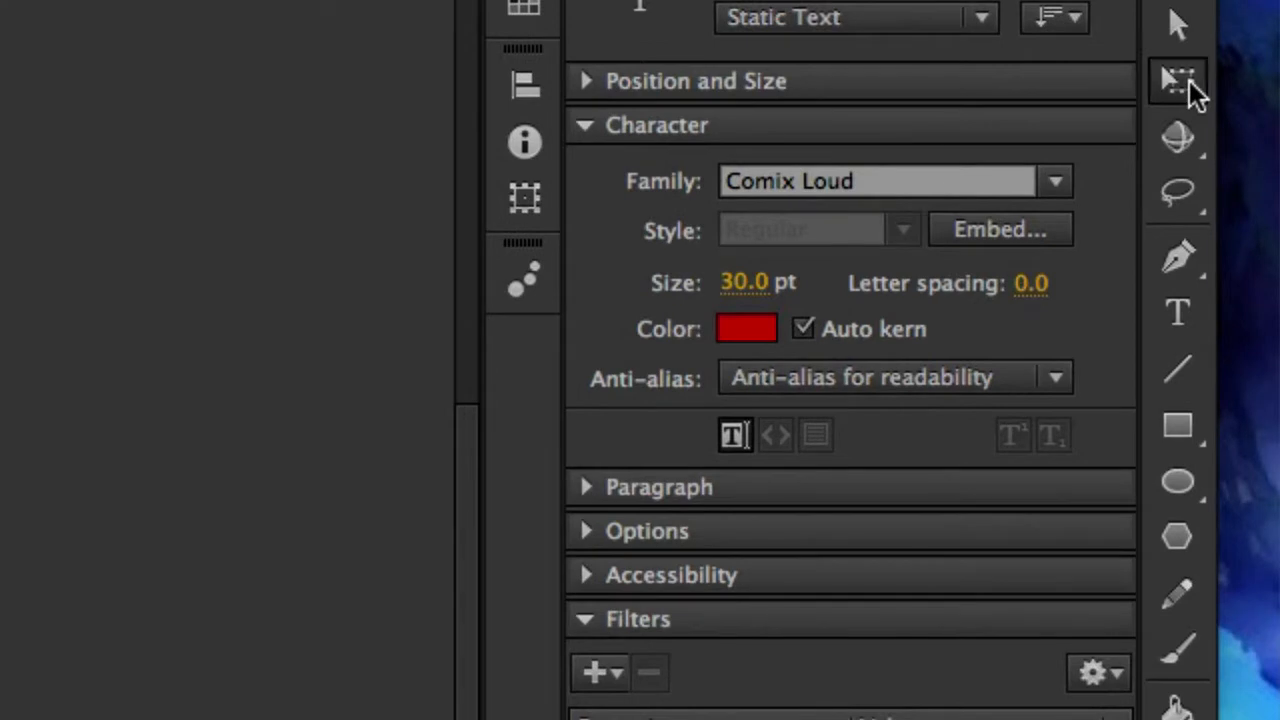
{"action": "left_click", "coordinate": [1179, 80]}
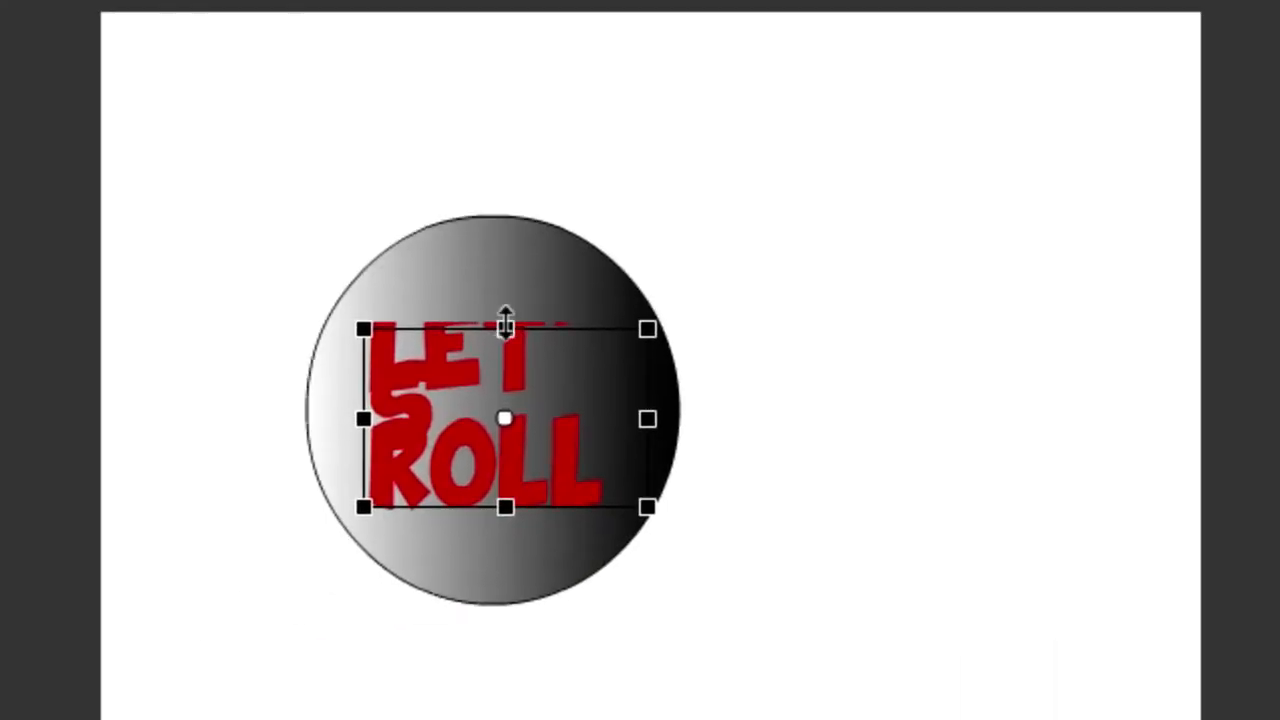
{"action": "mouse_move", "coordinate": [505, 322]}
{"action": "left_mouse_down"}
{"action": "mouse_move", "coordinate": [508, 277]}
{"action": "mouse_move", "coordinate": [507, 305]}
{"action": "left_mouse_up"}
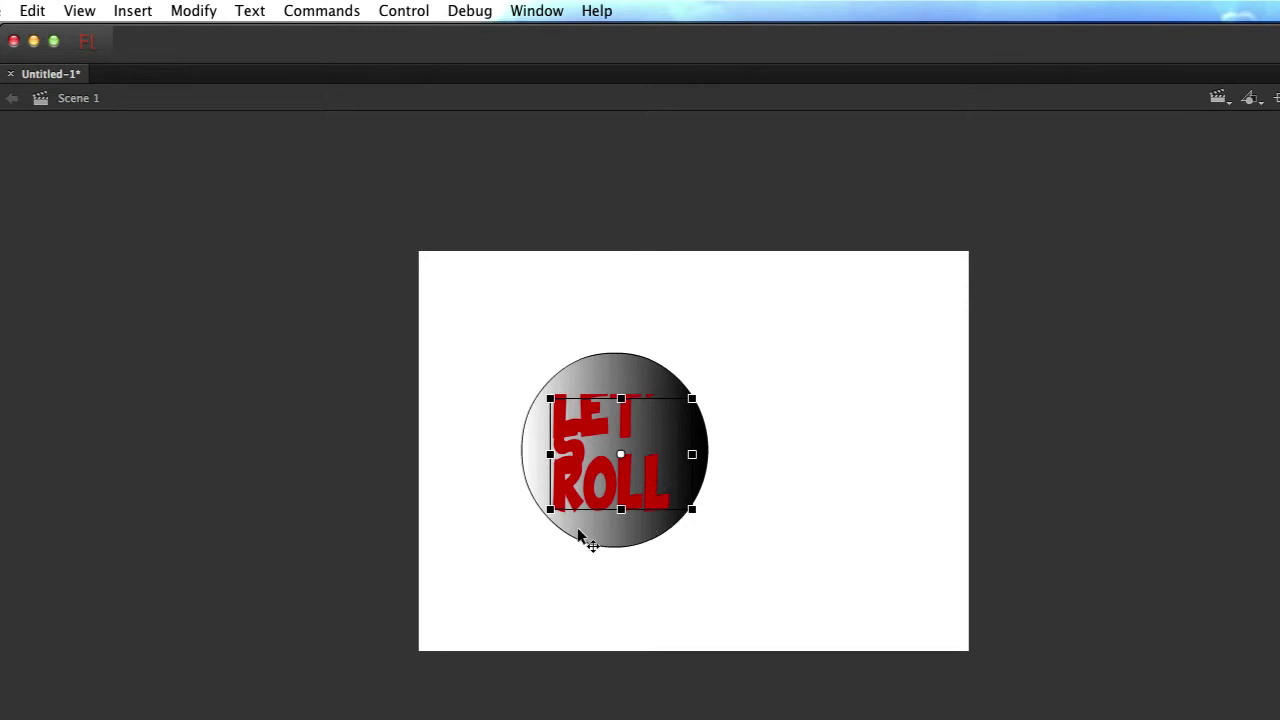
Select the circle together with its text and convert them to a Movie Clip symbol named Symbol 1.
{"action": "key", "text": "v"}
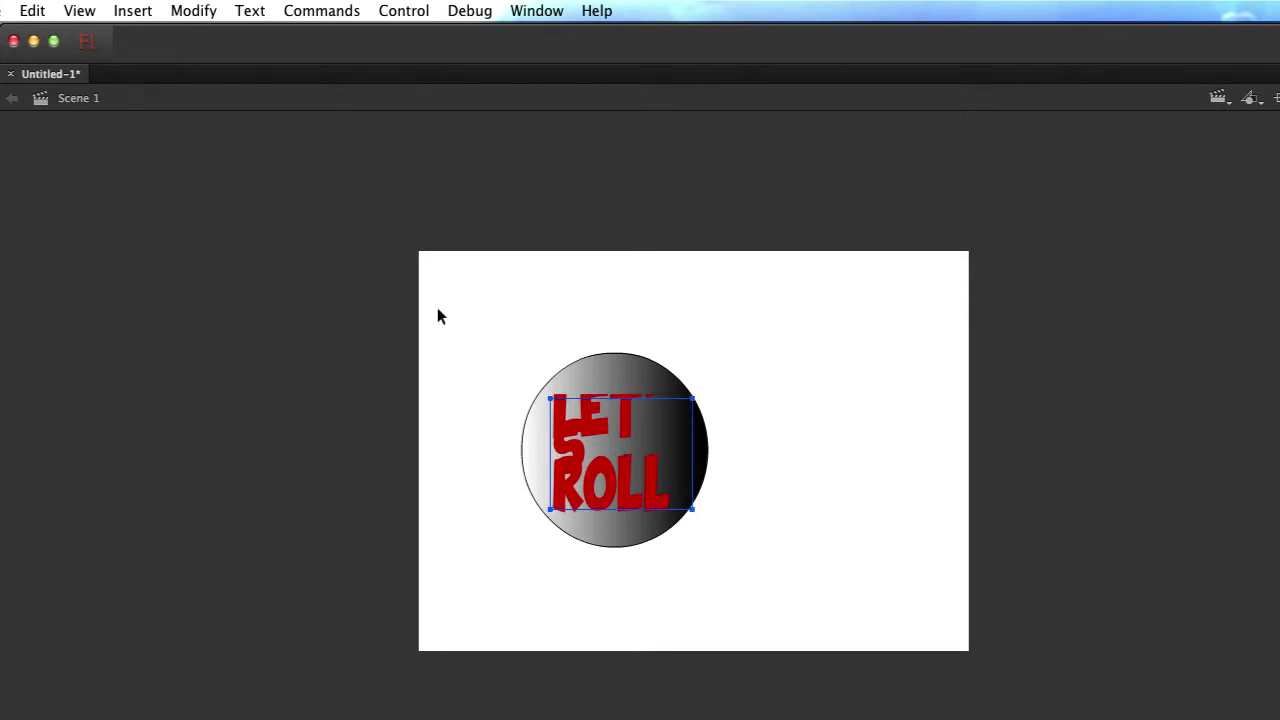
{"action": "left_click_drag", "start_coordinate": [471, 298], "coordinate": [782, 592]}
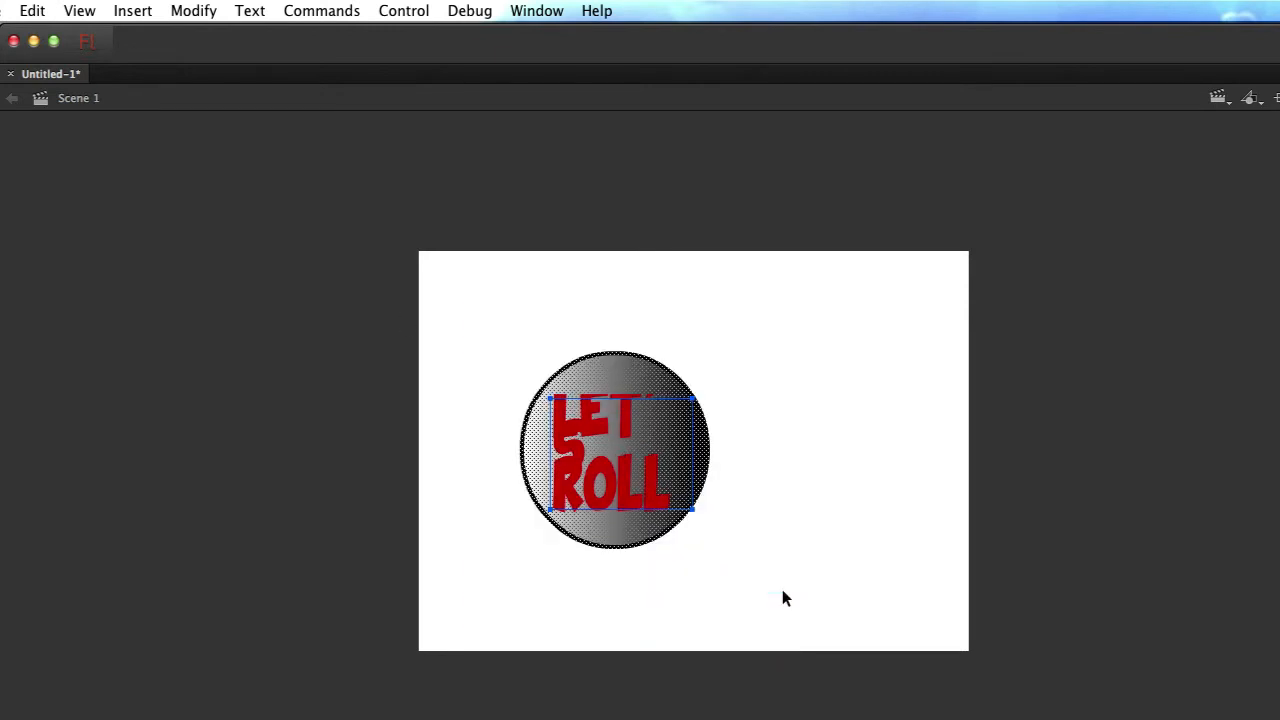
{"action": "left_click", "coordinate": [190, 12]}
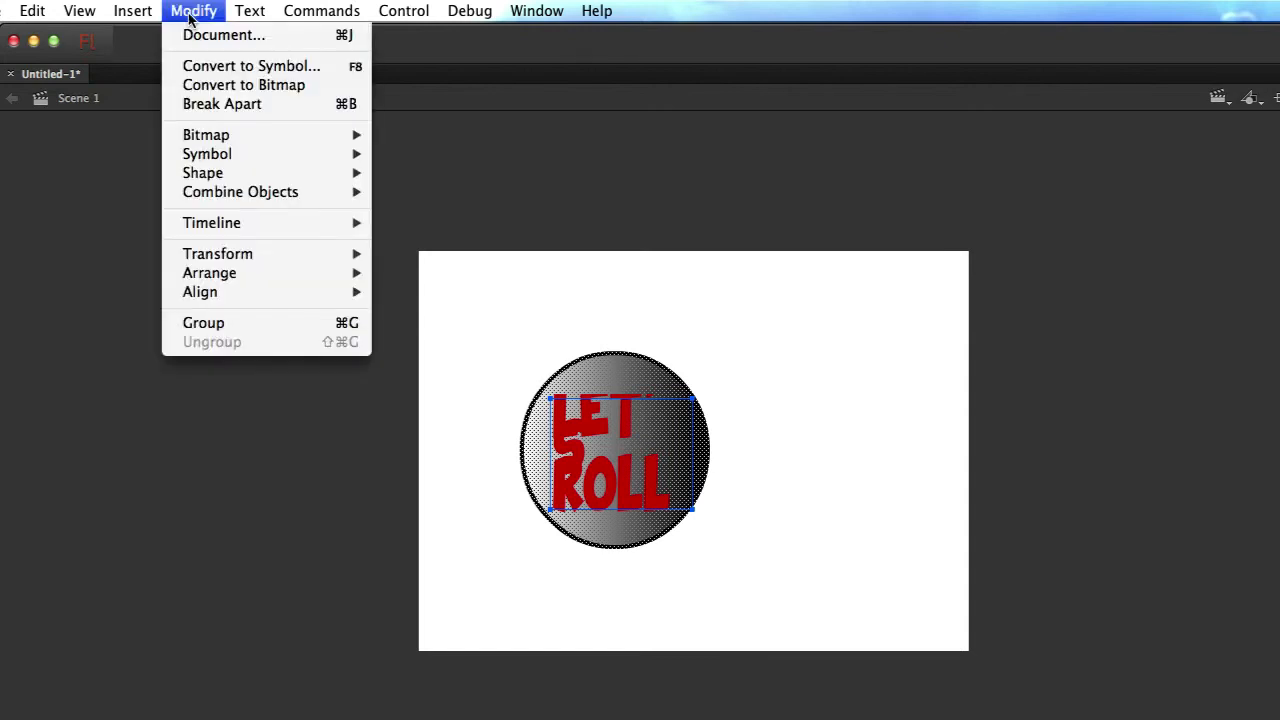
{"action": "left_click", "coordinate": [200, 65]}
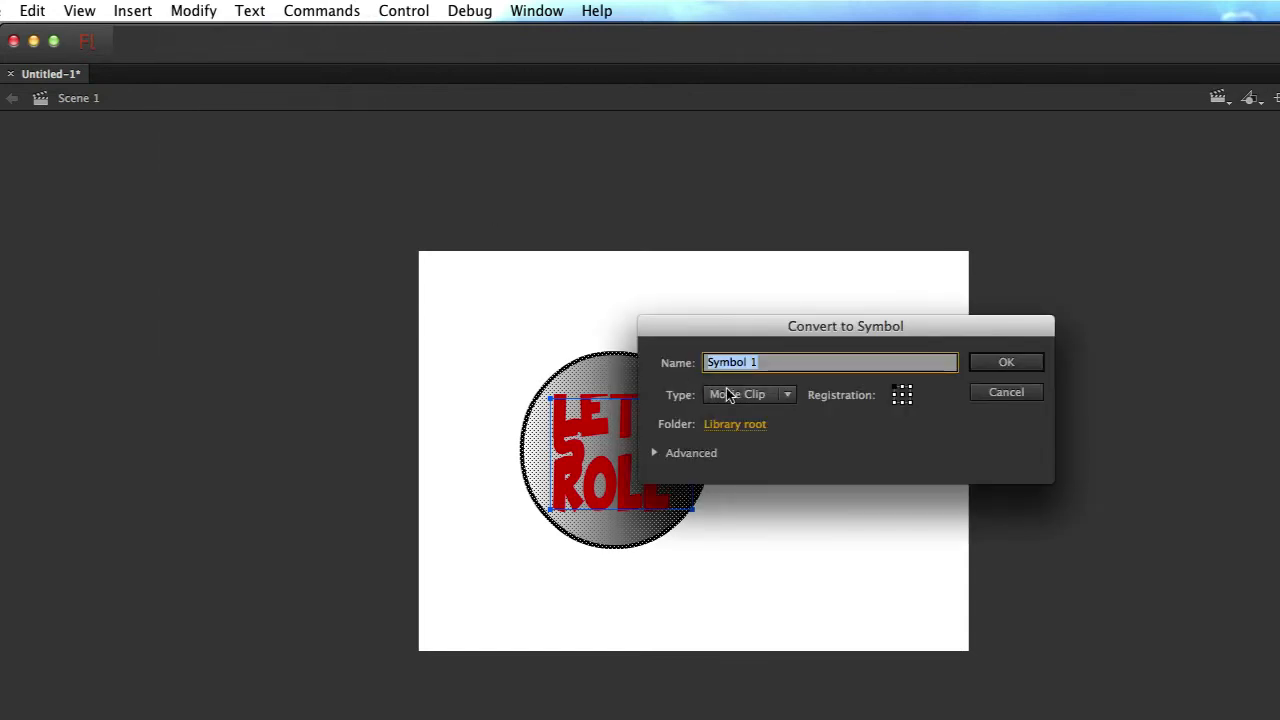
{"action": "left_click", "coordinate": [1008, 366]}
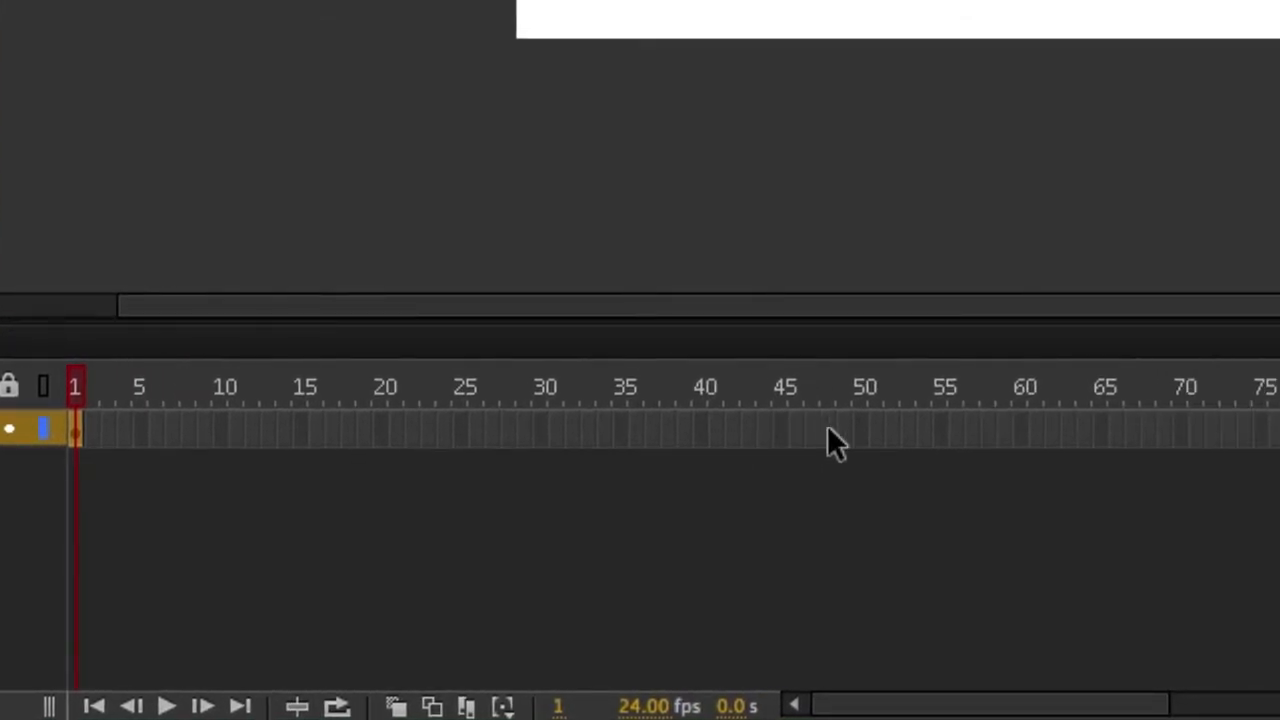
Extend the layer to frame 48 and create a motion tween across its frames.
{"action": "left_click", "coordinate": [827, 430]}
{"action": "key", "text": "F5"}
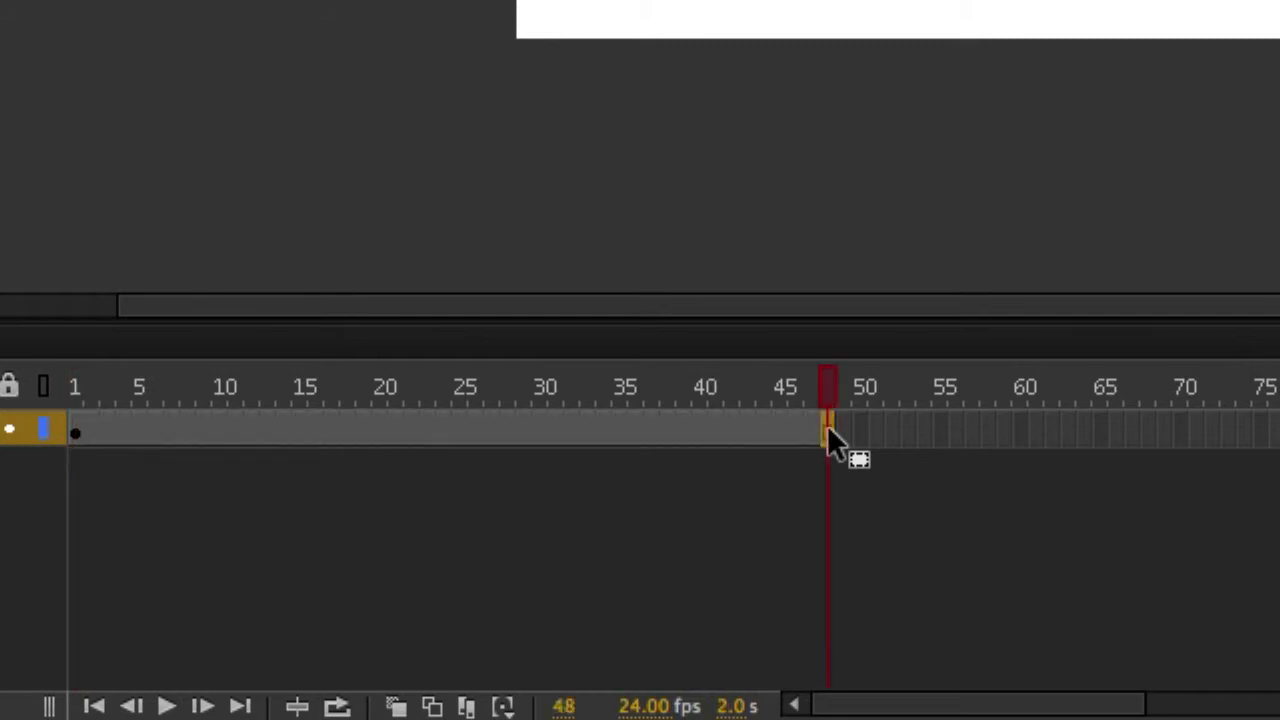
{"action": "right_click", "coordinate": [665, 432]}
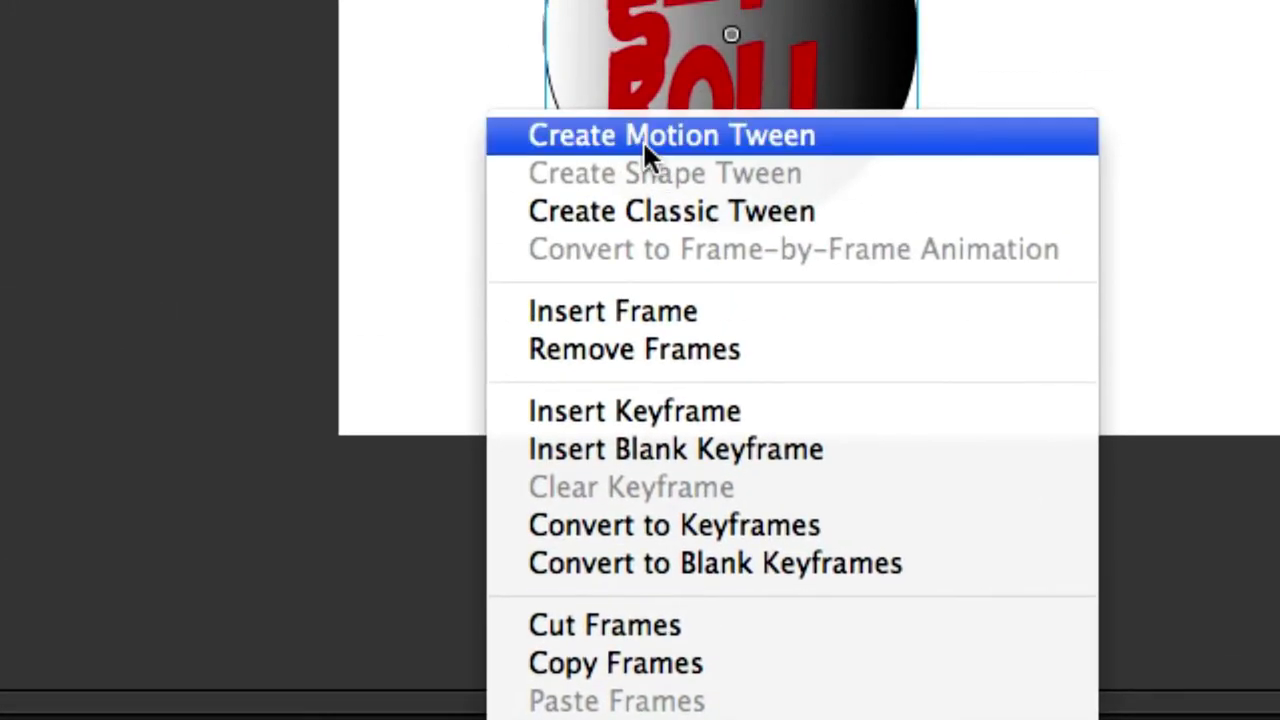
{"action": "left_click", "coordinate": [826, 0]}
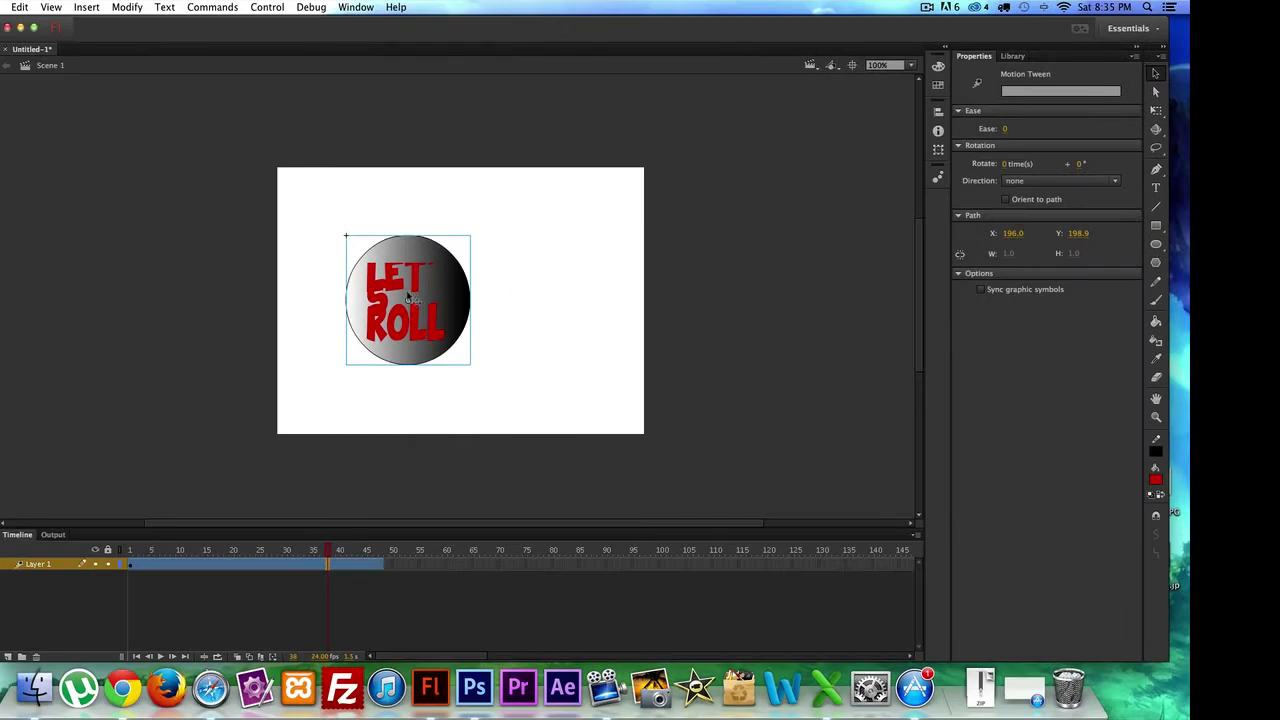
At frame 38, move the ball to the stage's upper-right corner and rotate it about half a turn with Free Transform.
{"action": "left_click_drag", "start_coordinate": [408, 297], "coordinate": [566, 238]}
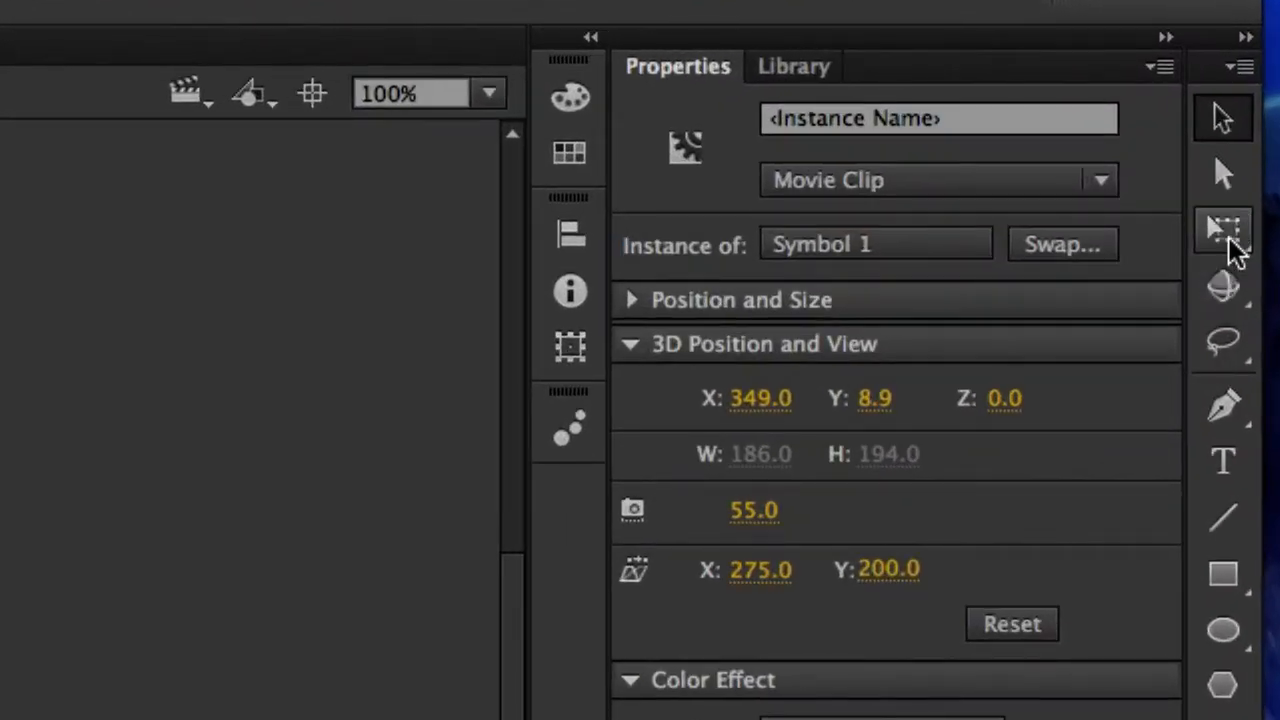
{"action": "left_click", "coordinate": [1157, 115]}
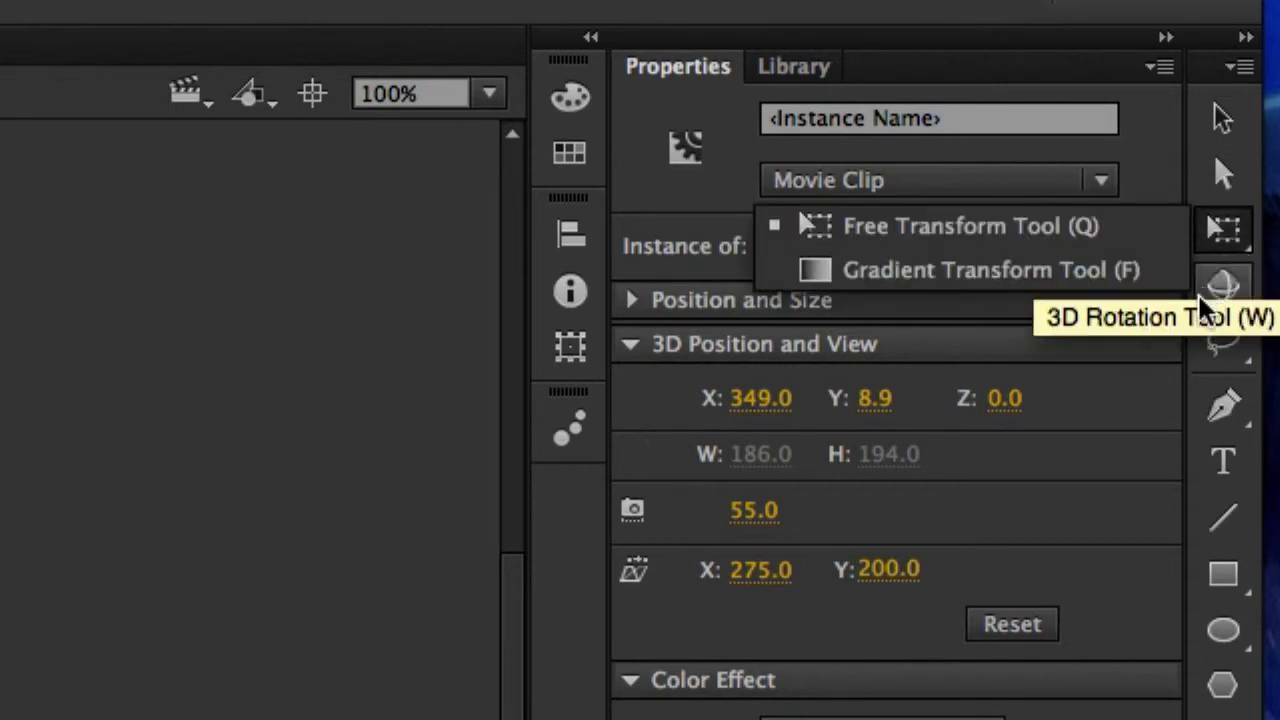
{"action": "left_click", "coordinate": [1228, 242]}
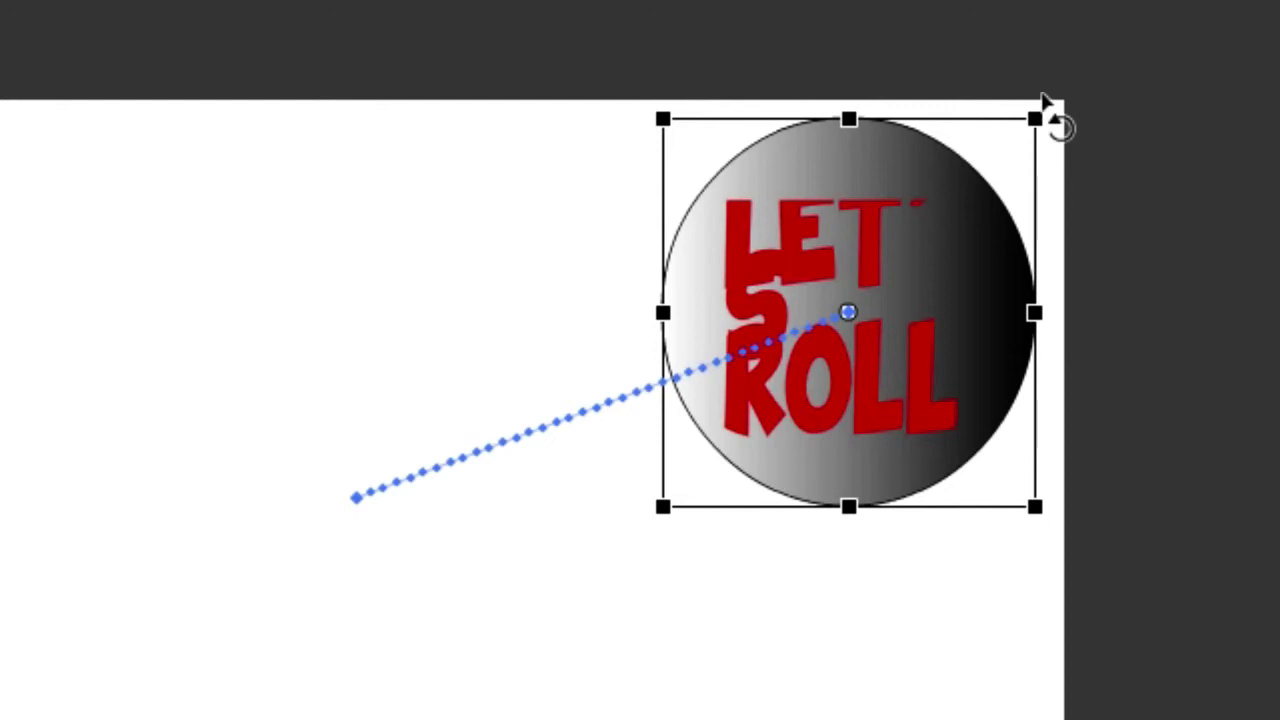
{"action": "left_click_drag", "start_coordinate": [1045, 100], "coordinate": [514, 600]}
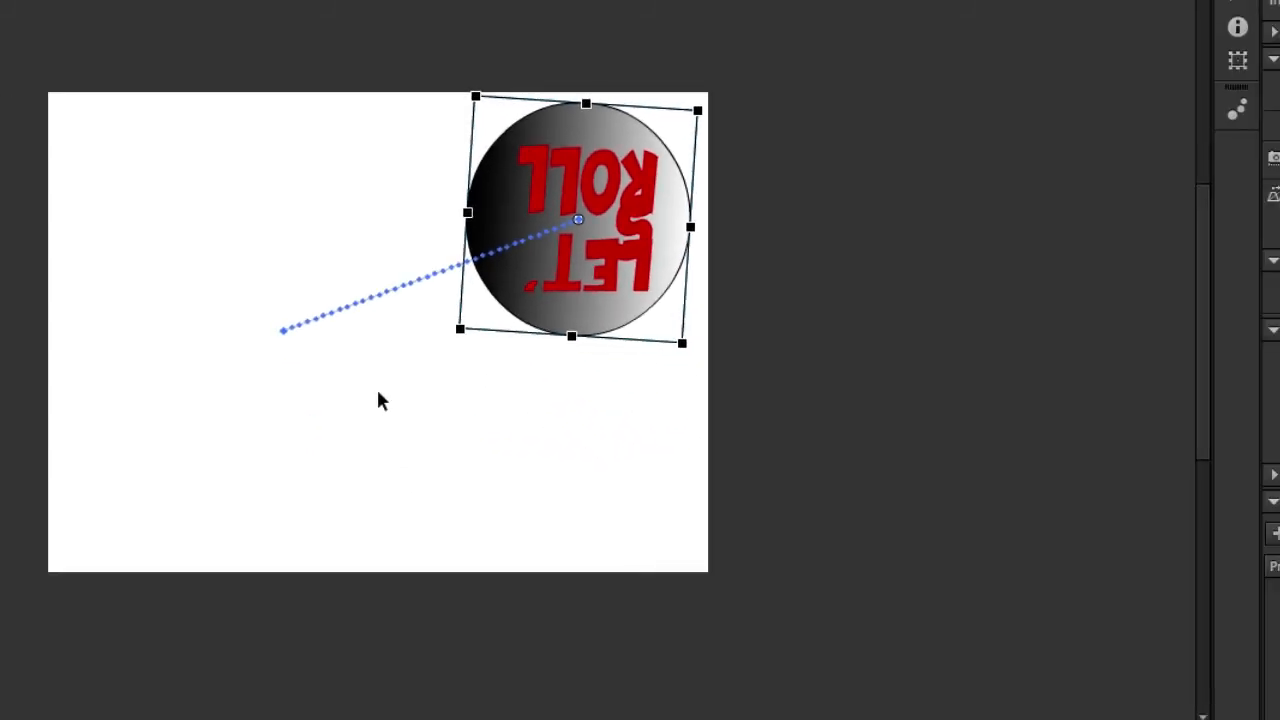
Test the movie and reposition the preview window to watch the ball's animation.
{"action": "key", "text": "super+Return"}
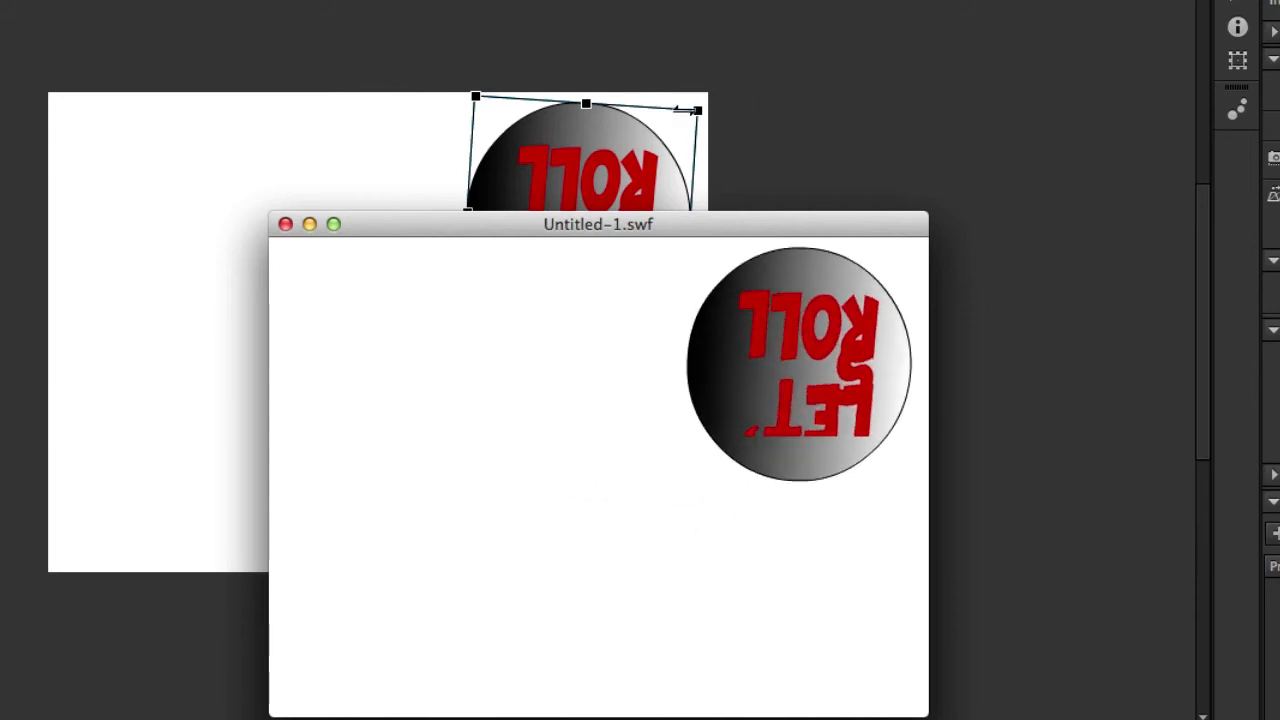
{"action": "left_click_drag", "start_coordinate": [464, 230], "coordinate": [418, 243]}
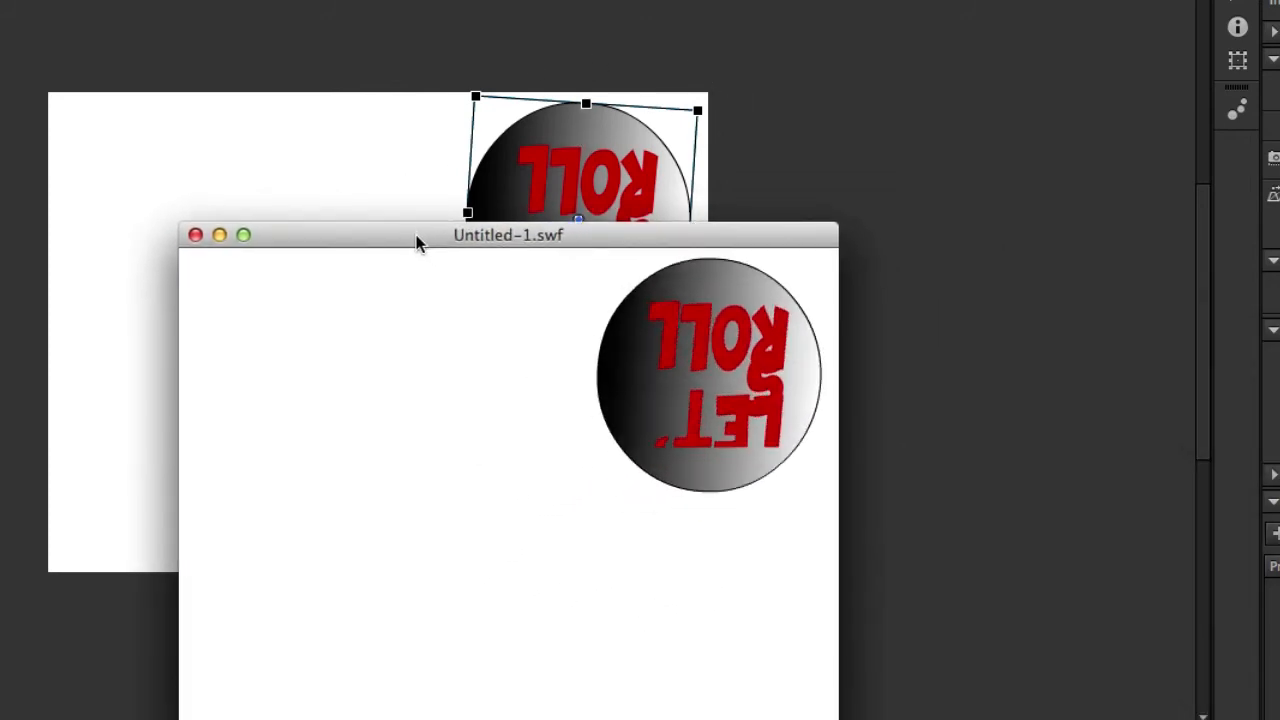